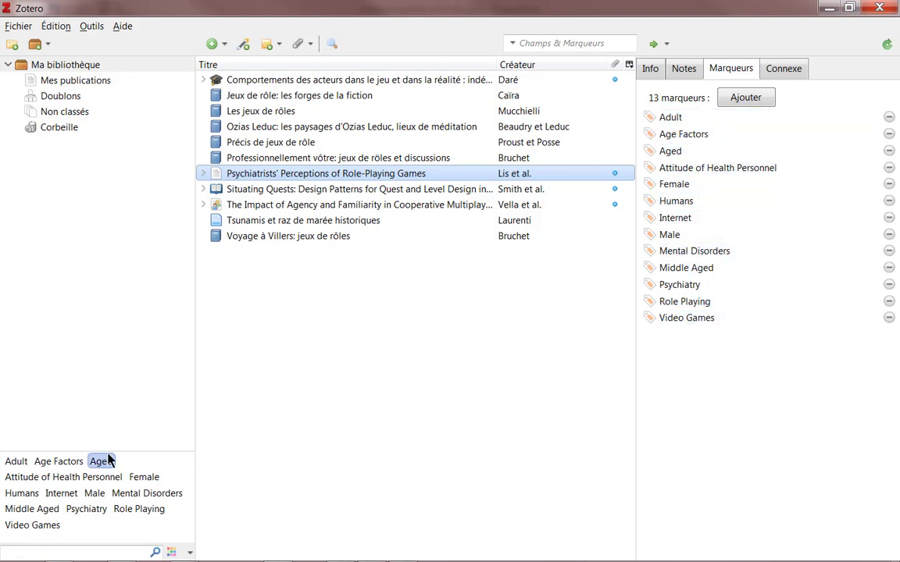
# Step: Enlarge the tag selector area and add the tag "Jeux de rôle" to the item "Précis de jeux de rôle"
pyautogui.moveTo(110, 450); pyautogui.dragTo(113, 422)
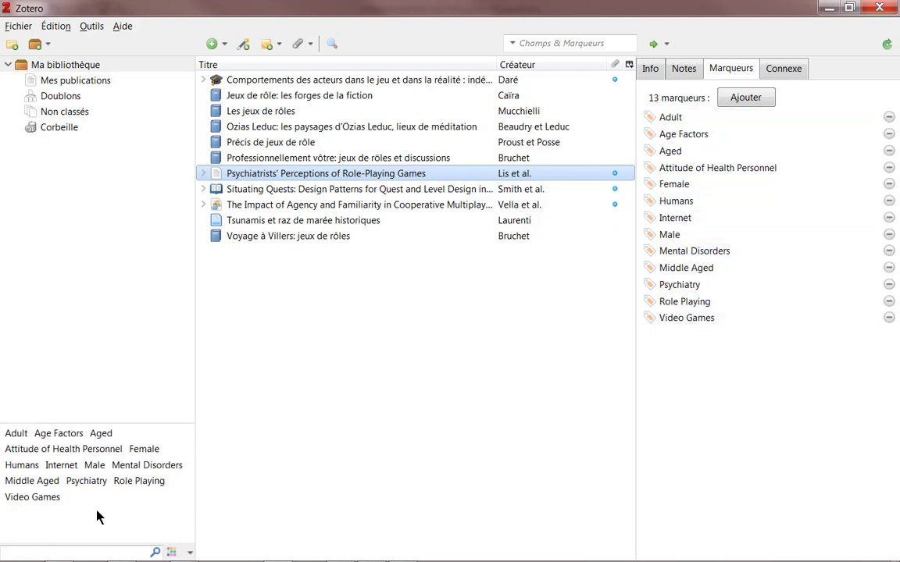
pyautogui.click(249, 144)
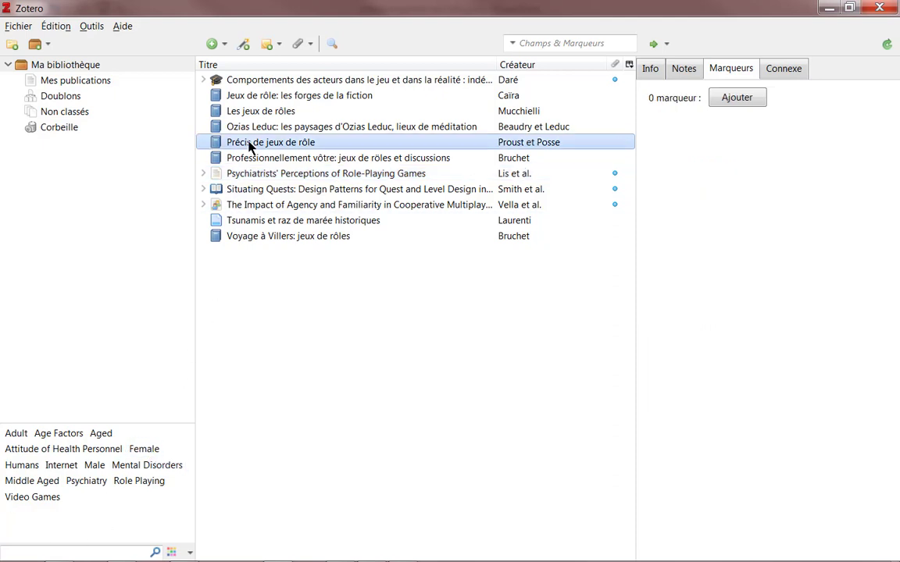
pyautogui.click(728, 103)
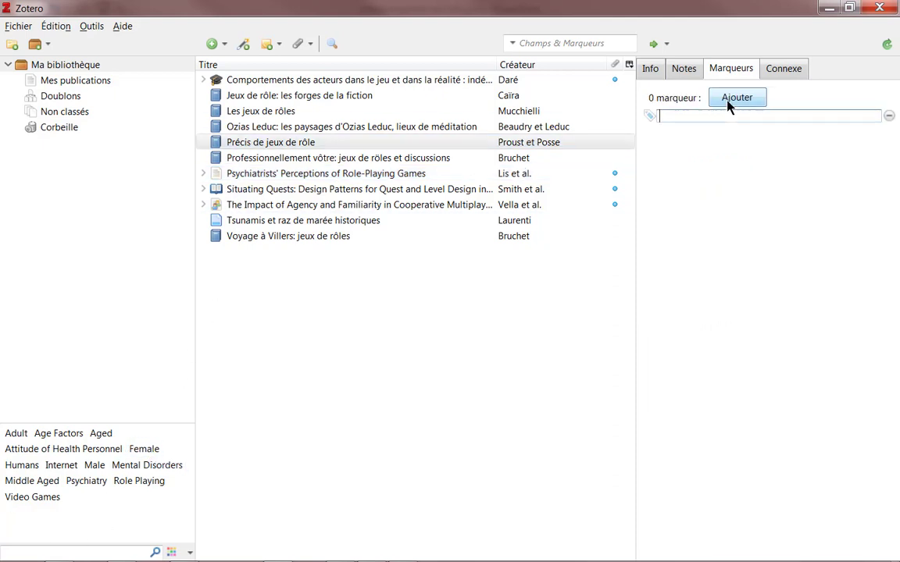
pyautogui.write('Jeux de rôle')
pyautogui.press('Return')
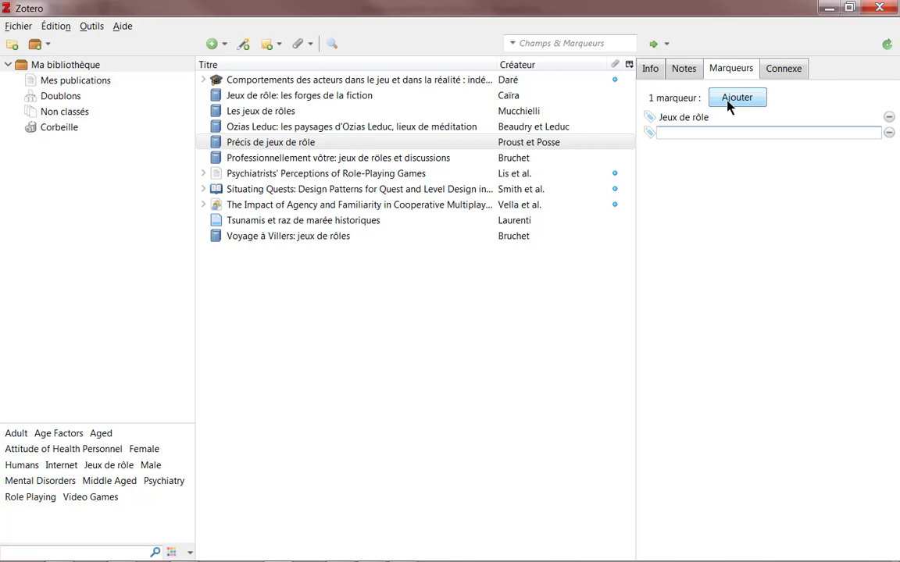
# Step: Add the status tags "_nettoyé" and "_lu" to "Précis de jeux de rôle"
pyautogui.write('_')
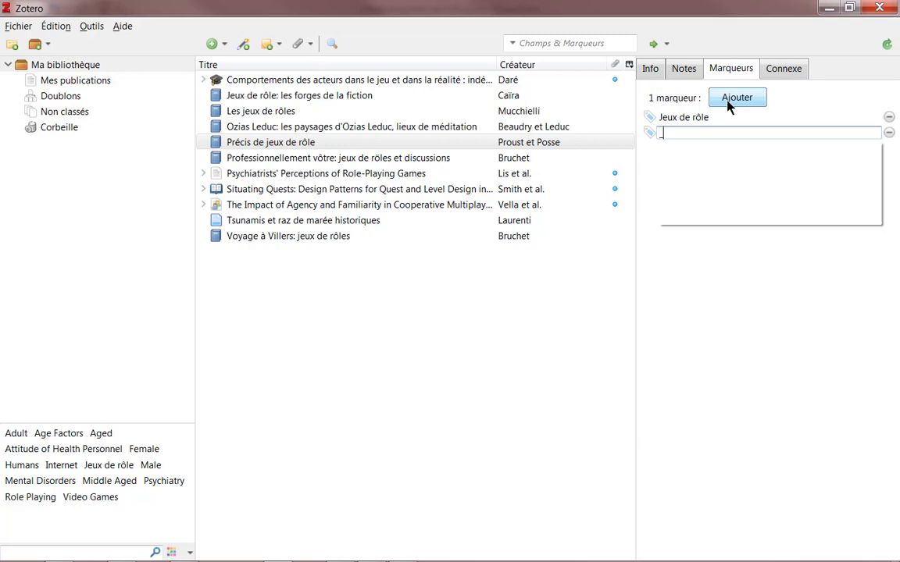
pyautogui.write('nettoyé')
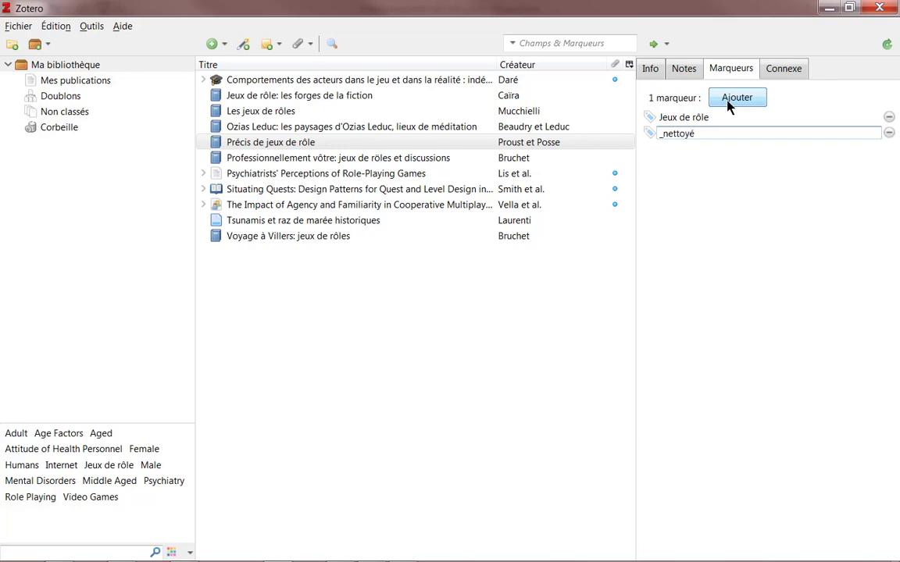
pyautogui.press('Return')
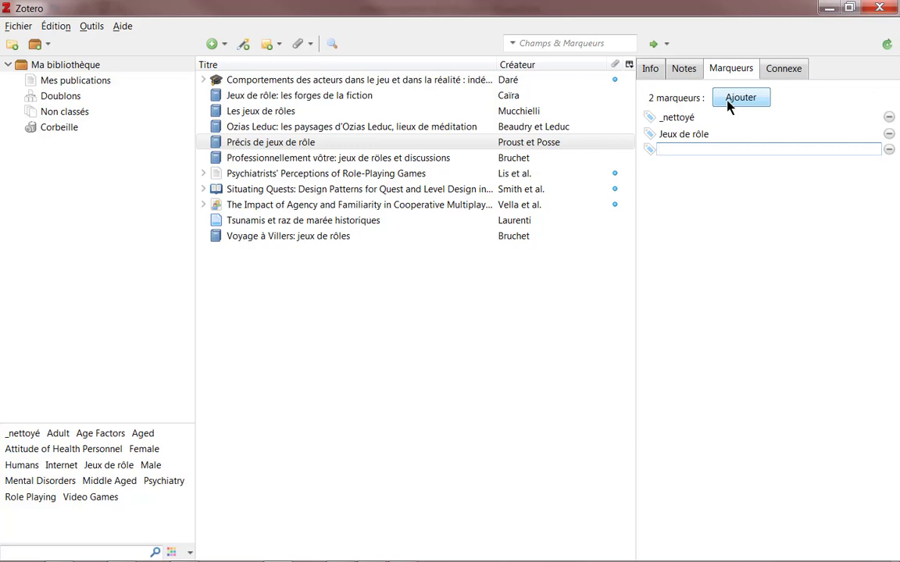
pyautogui.write('_lu')
pyautogui.press('Return')
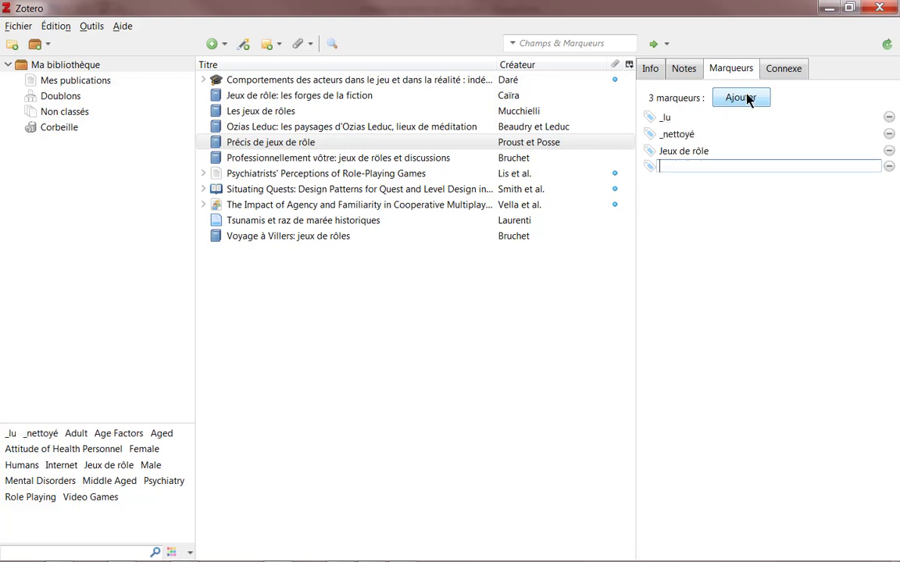
# Step: Add the tags "_bibliographie analysée" and "_publication majeure" to "Précis de jeux de rôle"
pyautogui.write('_bibliograp')
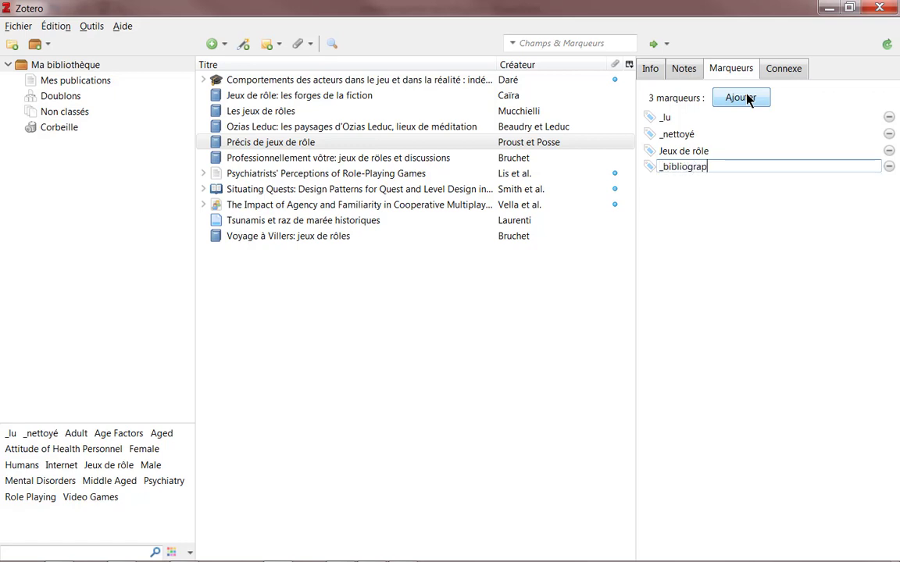
pyautogui.write('hie analys')
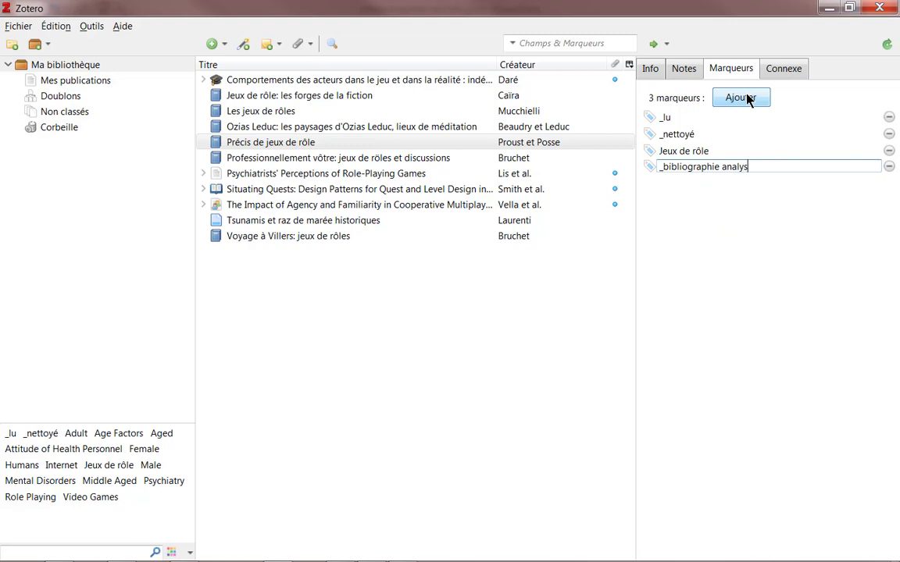
pyautogui.write('ée')
pyautogui.press('Return')
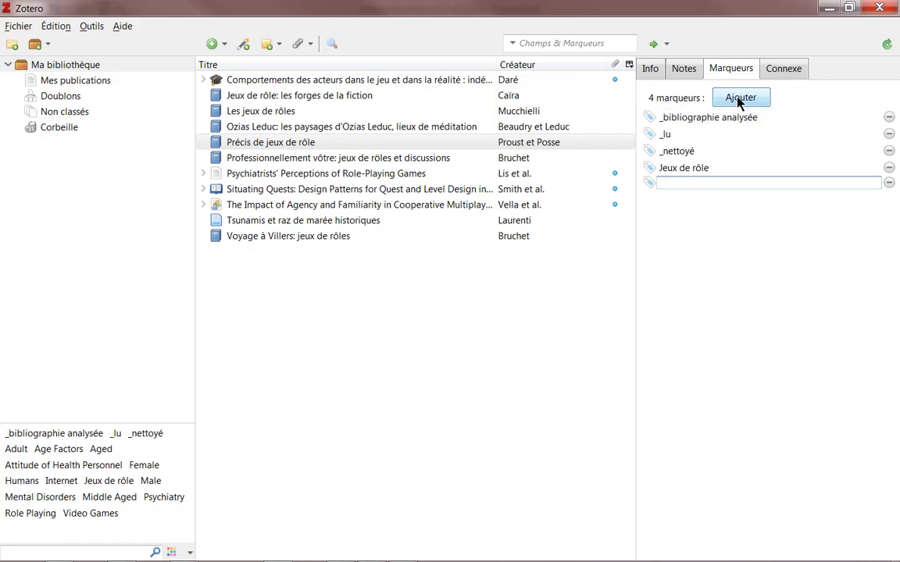
pyautogui.write('_publication majeure')
pyautogui.press('Return')
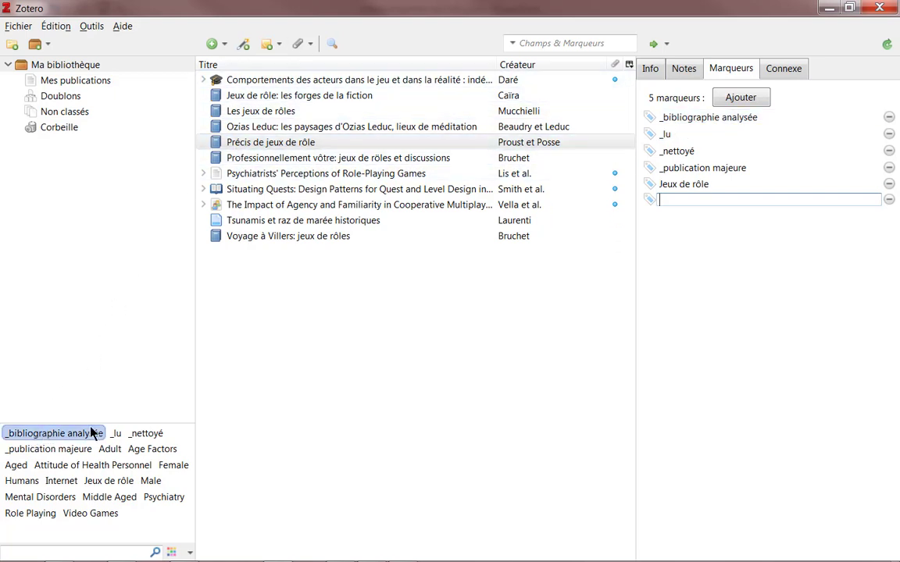
# Step: Assign the light purple colour to the "_nettoyé" tag in position 1
pyautogui.rightClick(151, 439)
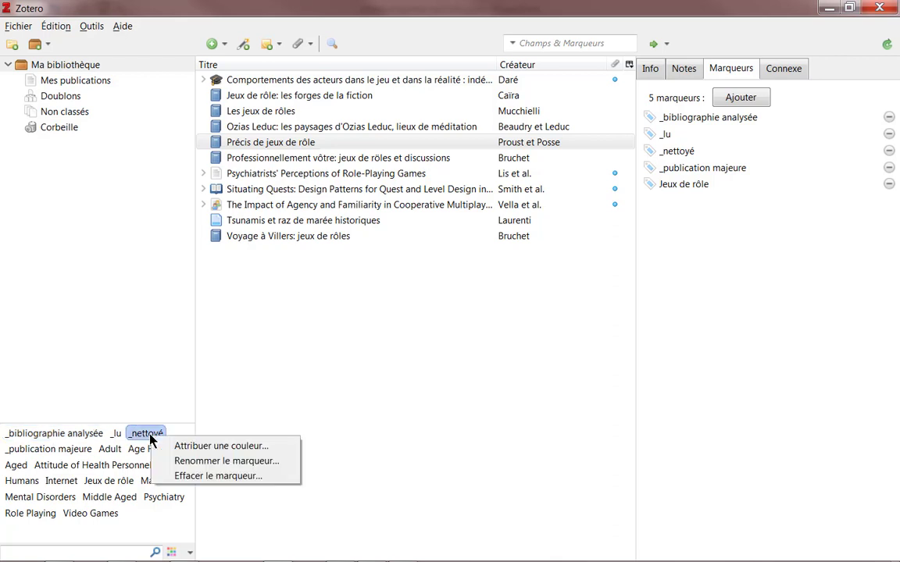
pyautogui.click(187, 446)
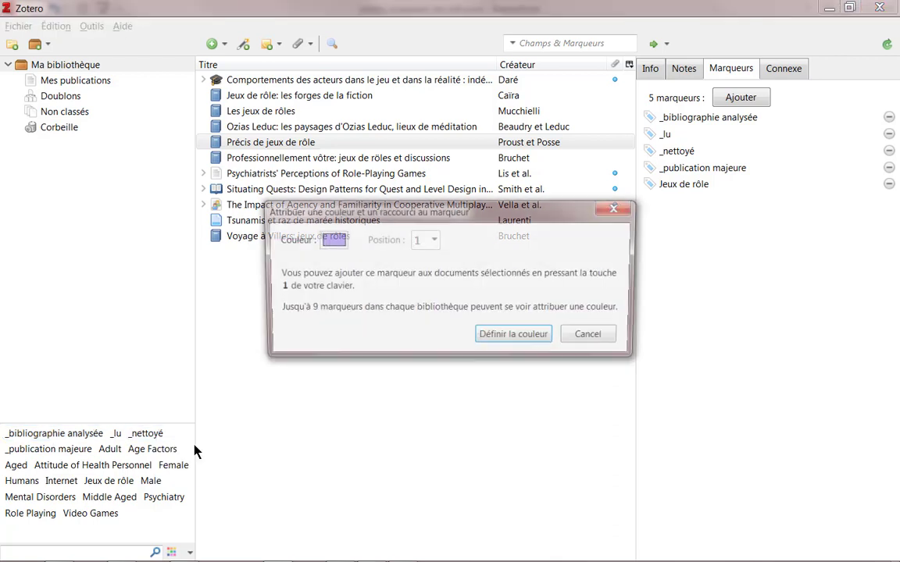
pyautogui.click(331, 244)
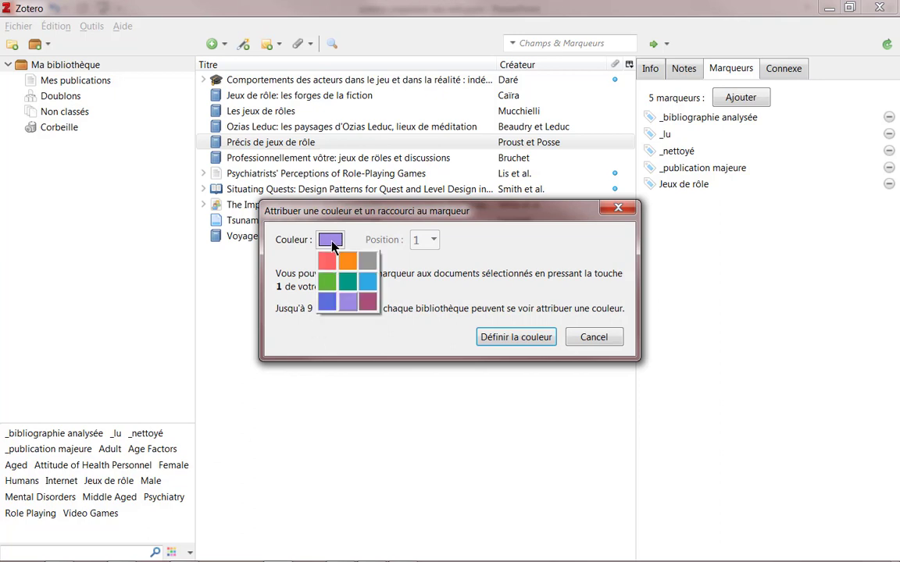
pyautogui.click(328, 245)
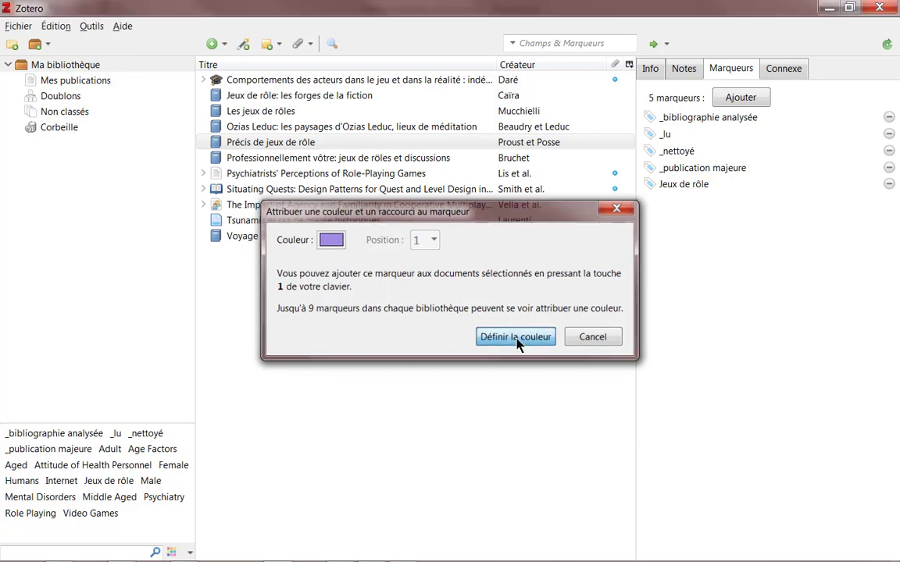
pyautogui.click(517, 340)
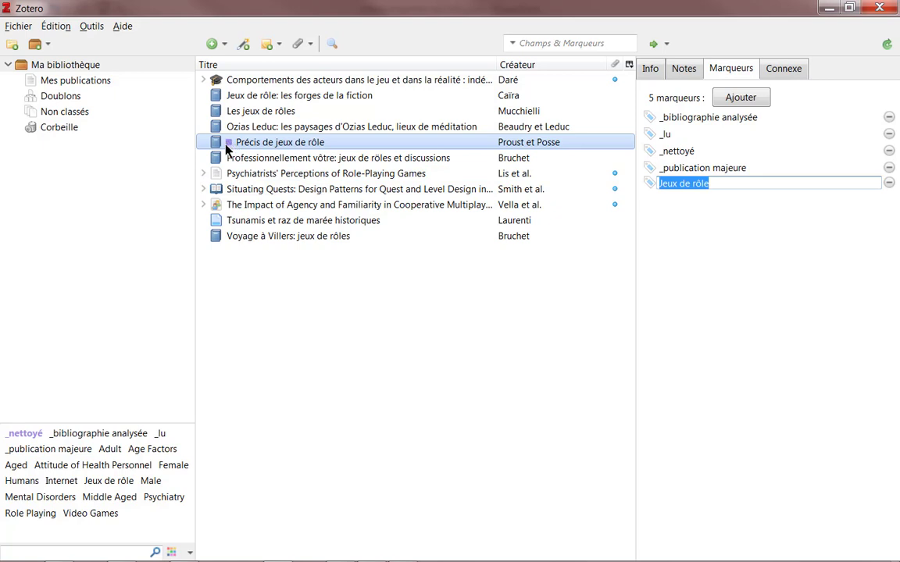
# Step: Assign the orange colour to the "_bibliographie analysée" tag in position 2
pyautogui.rightClick(97, 436)
pyautogui.click(129, 448)
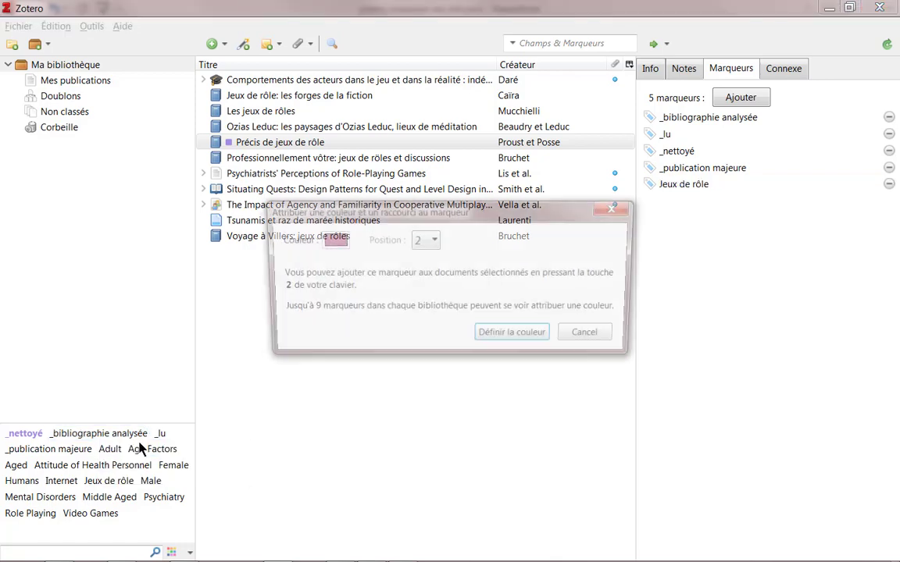
pyautogui.click(329, 240)
pyautogui.click(316, 235)
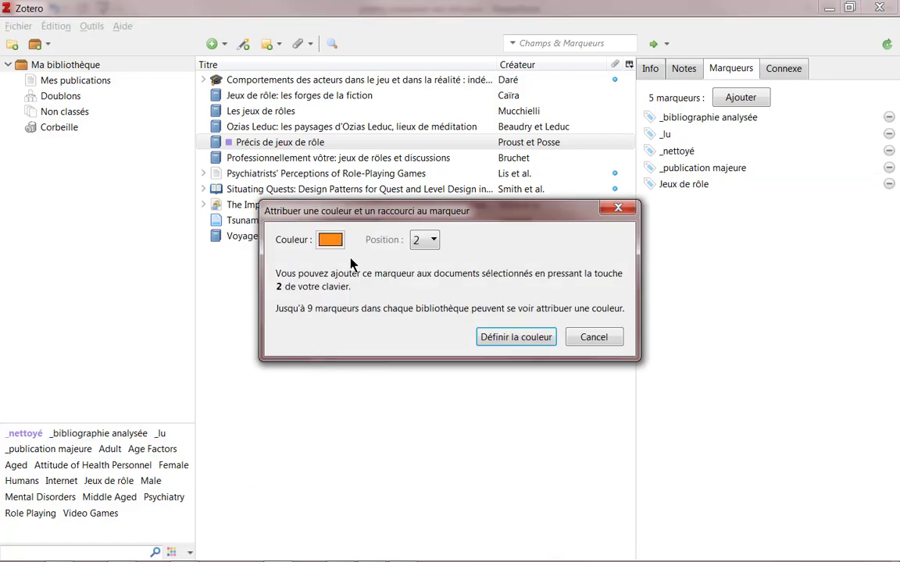
pyautogui.click(515, 336)
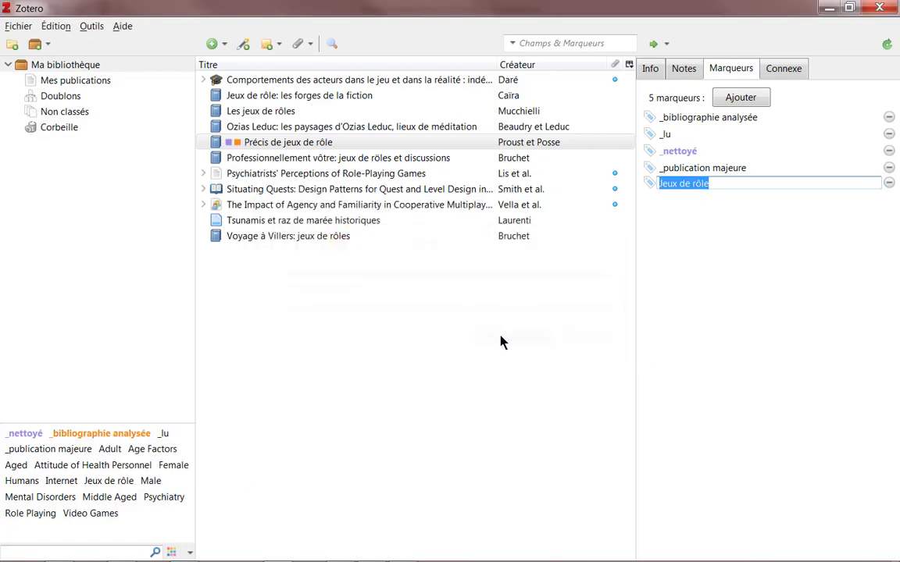
# Step: Assign the plum colour to the "_lu" tag in position 3
pyautogui.rightClick(164, 433)
pyautogui.click(192, 445)
pyautogui.click(334, 242)
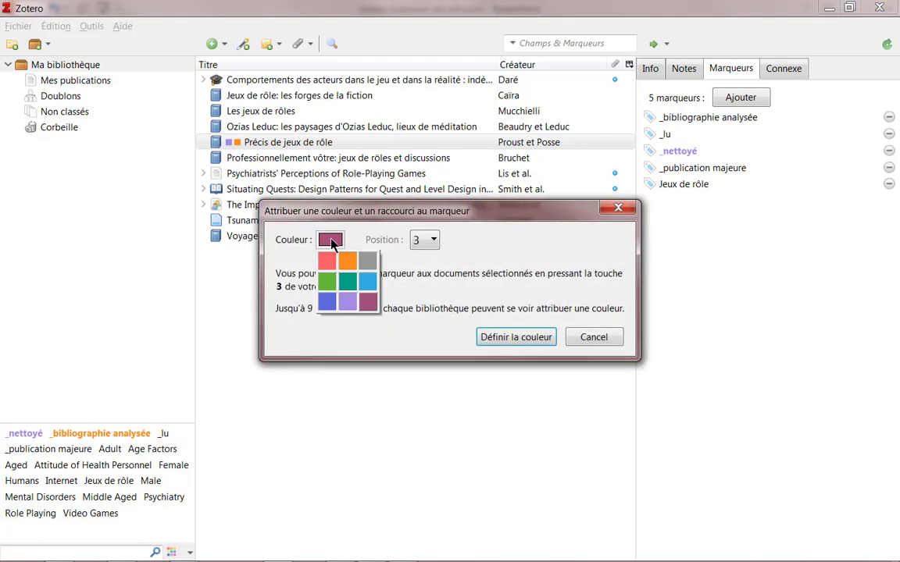
pyautogui.click(369, 303)
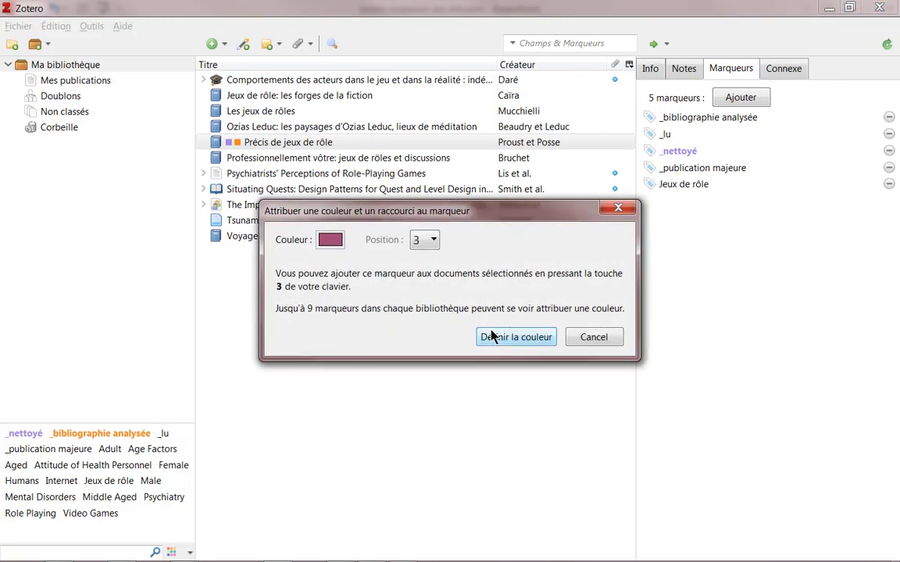
pyautogui.click(534, 337)
# Step: Assign the coral red colour to the "_publication majeure" tag in position 4
pyautogui.rightClick(68, 453)
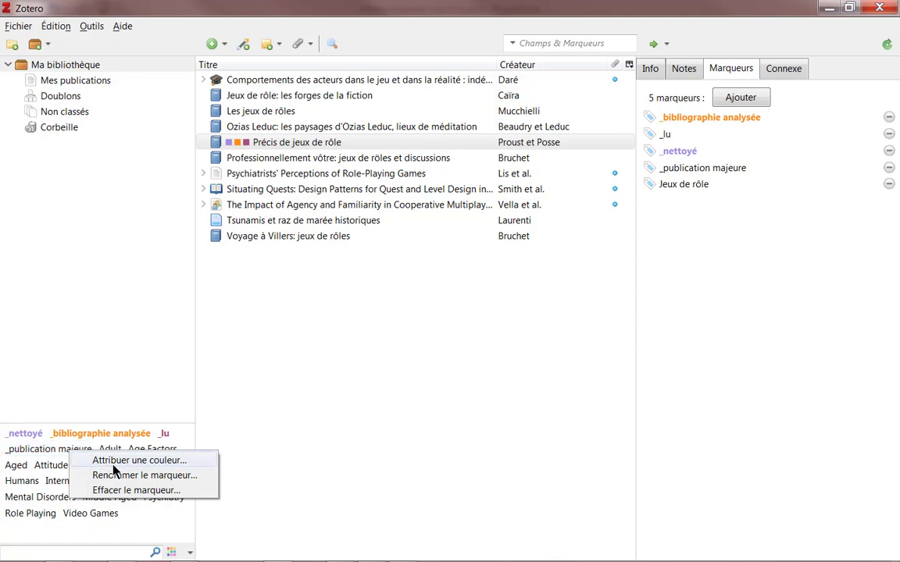
pyautogui.click(86, 461)
pyautogui.click(332, 241)
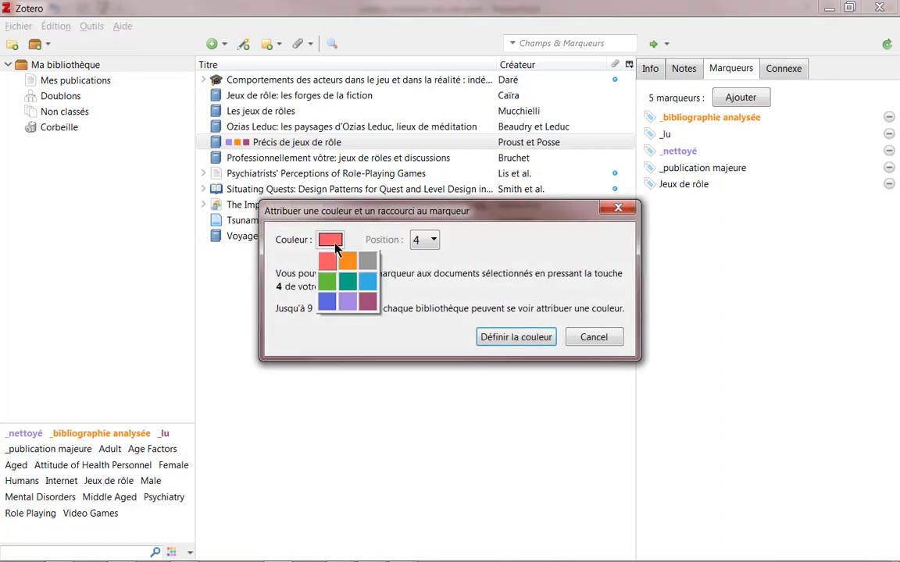
pyautogui.click(320, 258)
pyautogui.click(332, 241)
pyautogui.click(320, 257)
pyautogui.click(516, 337)
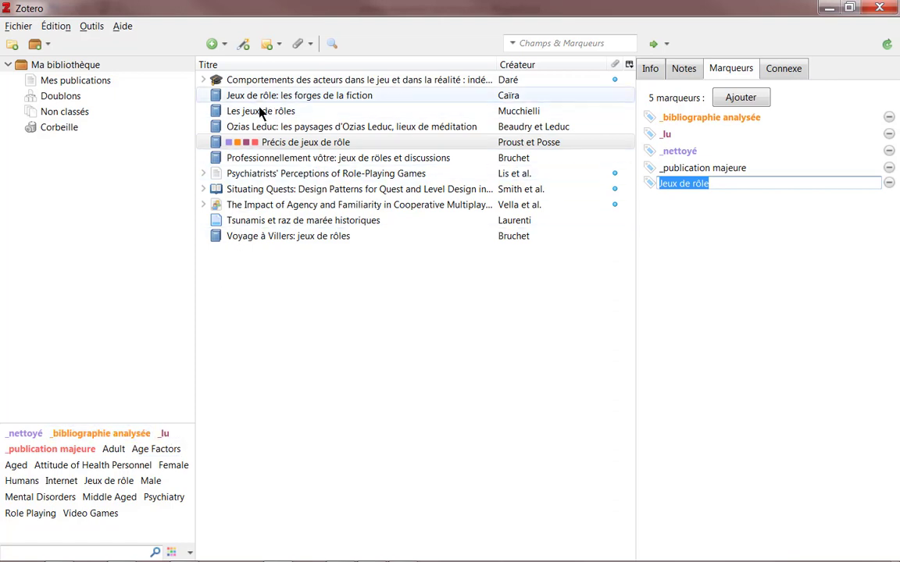
# Step: Apply the "_nettoyé" tag to "Les jeux de rôles" and "Professionnellement vôtre: jeux de rôles et discussions"
pyautogui.moveTo(260, 115); pyautogui.dragTo(39, 437)
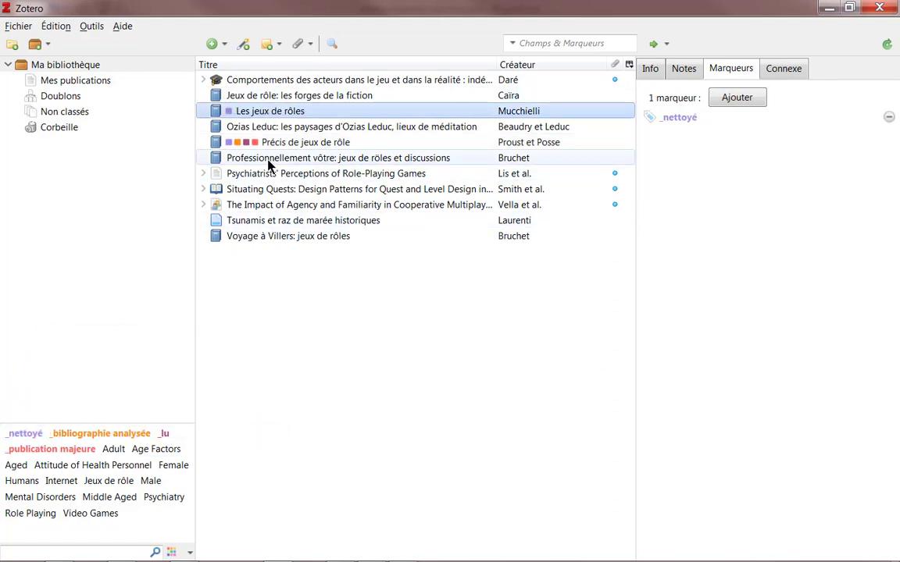
pyautogui.moveTo(265, 159); pyautogui.dragTo(21, 378)
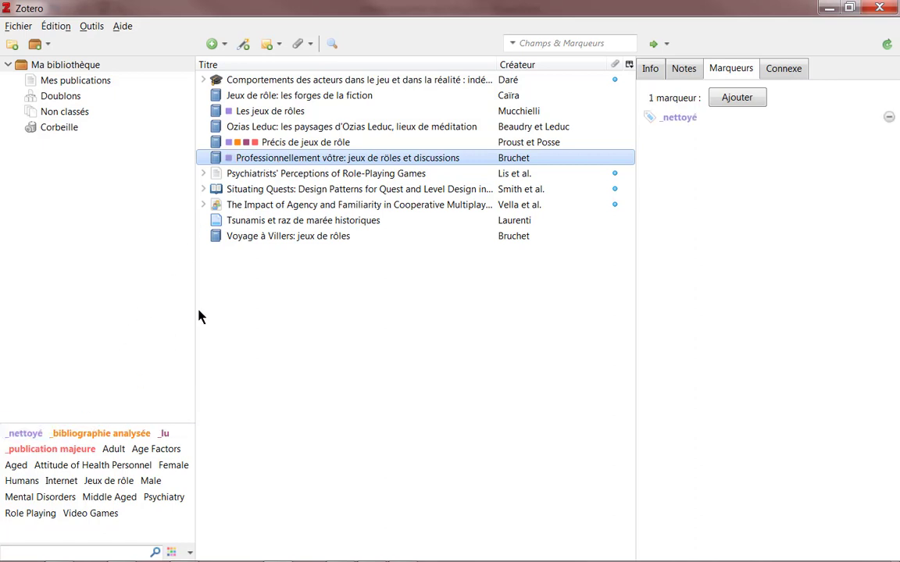
# Step: Tag "Situating Quests" with "_bibliographie analysée" and "The Impact of Agency and Familiarity" with "_publication majeure"
pyautogui.click(289, 191)
pyautogui.moveTo(289, 191); pyautogui.dragTo(97, 434)
pyautogui.moveTo(255, 207); pyautogui.dragTo(151, 422)
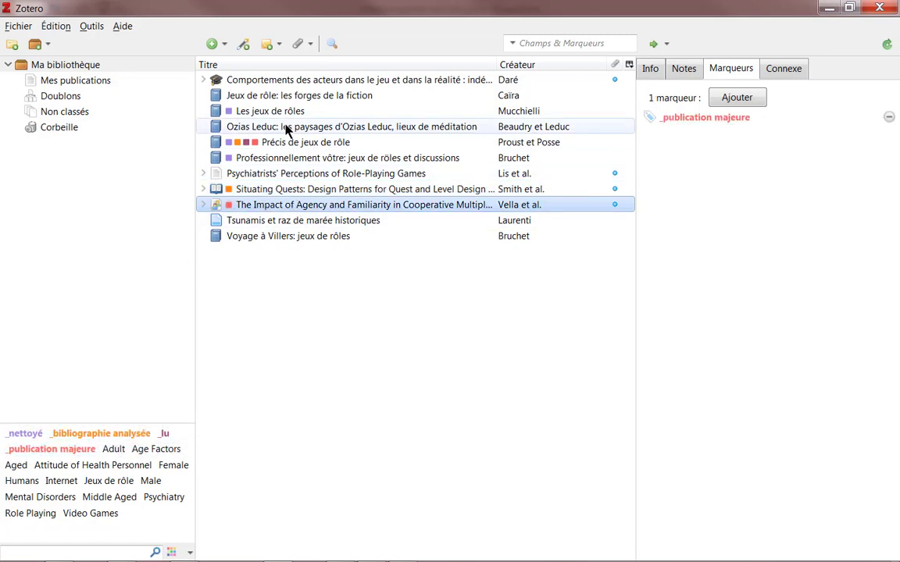
# Step: Tag "Ozias Leduc: les paysages d'Ozias Leduc" with "_bibliographie analysée" and "Comportements des acteurs dans le jeu" with "_lu"
pyautogui.moveTo(287, 126); pyautogui.dragTo(133, 437)
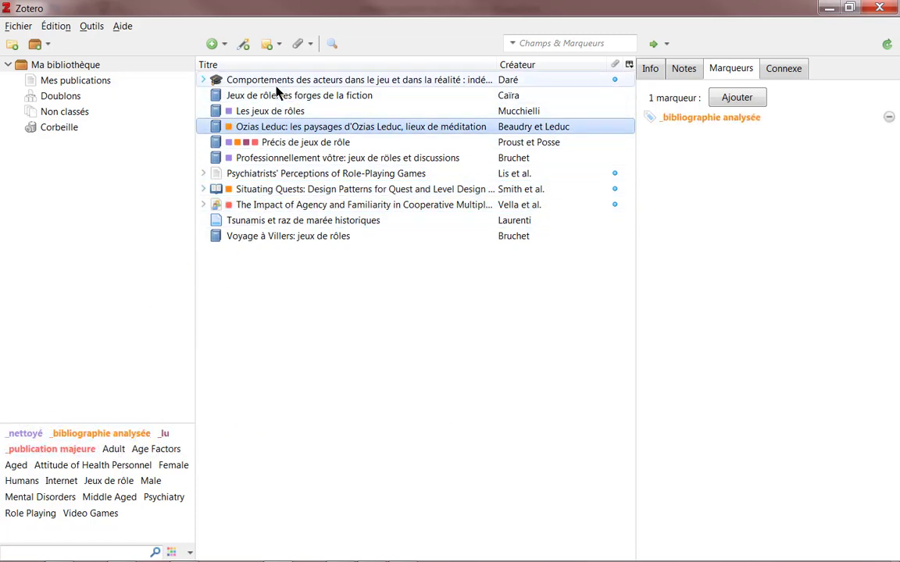
pyautogui.moveTo(231, 80); pyautogui.dragTo(165, 435)
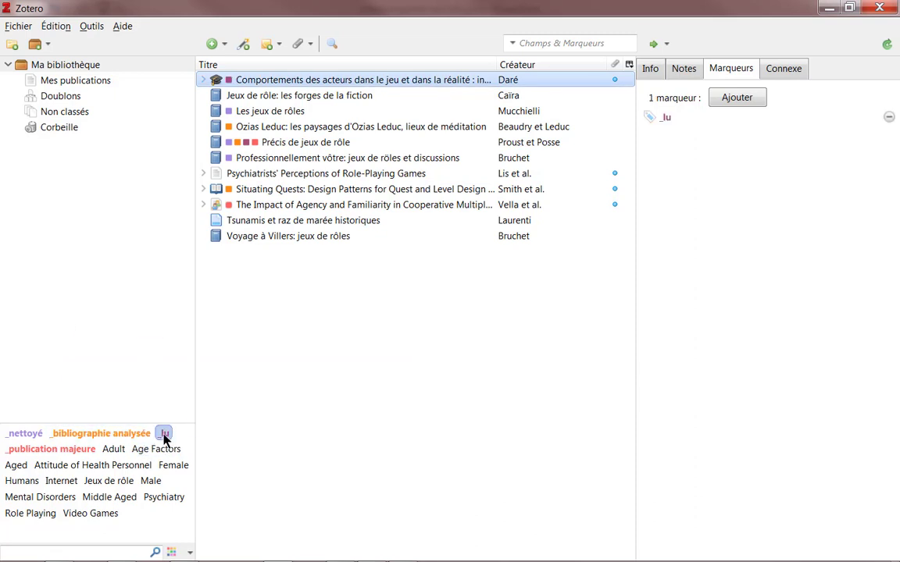
# Step: Tag "Voyage à Villers: jeux de rôles" with "_bibliographie analysée" and "Jeux de rôle: les forges de la fiction" with "_nettoyé"
pyautogui.click(264, 236)
pyautogui.moveTo(101, 433); pyautogui.dragTo(297, 236)
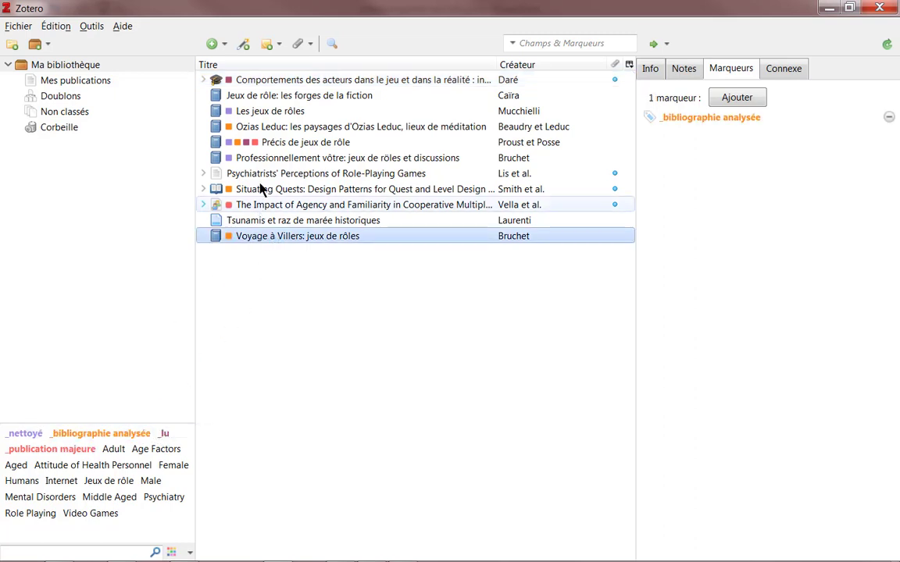
pyautogui.moveTo(264, 100); pyautogui.dragTo(27, 437)
pyautogui.click(515, 449)
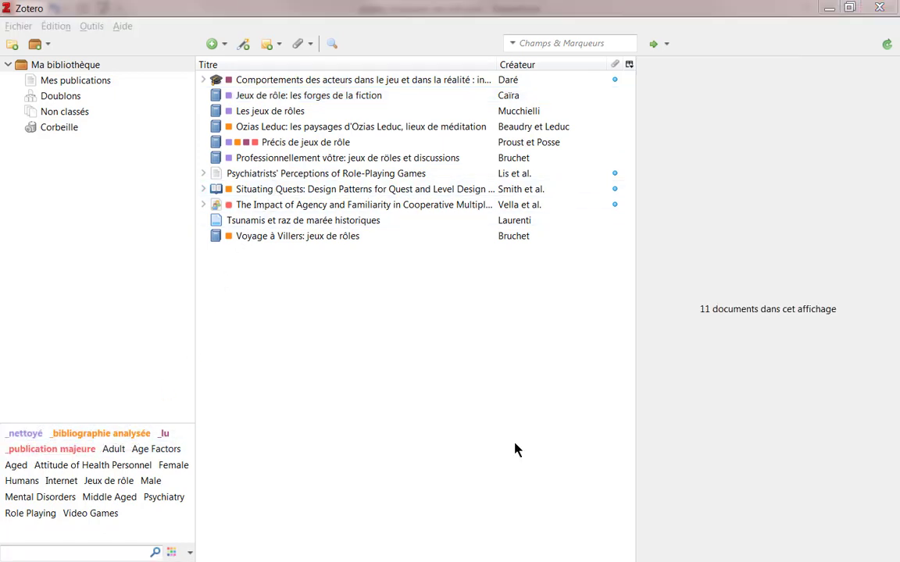
# Step: Start a new saved search in Ma bibliothèque and name it "À nettoyer"
pyautogui.click(76, 68)
pyautogui.rightClick(74, 67)
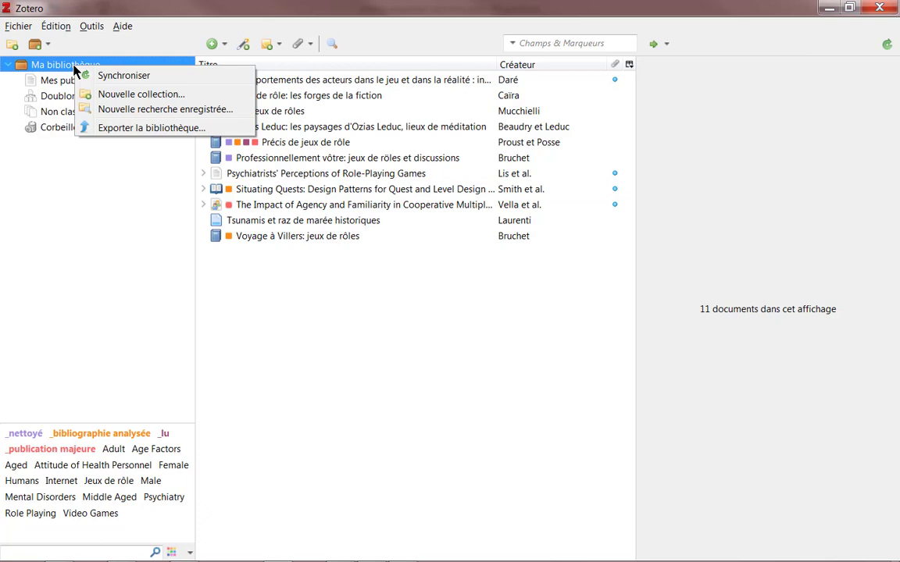
pyautogui.click(115, 112)
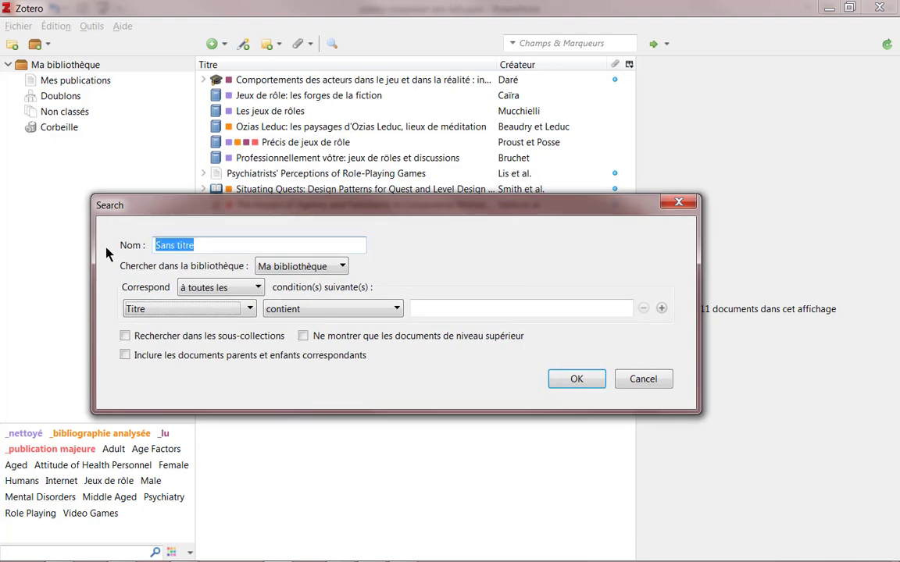
pyautogui.write('Non n')
pyautogui.press('BackSpace')
pyautogui.press('BackSpace')
pyautogui.press('BackSpace')
pyautogui.press('BackSpace')
pyautogui.press('BackSpace')
pyautogui.write('À nettoyer')
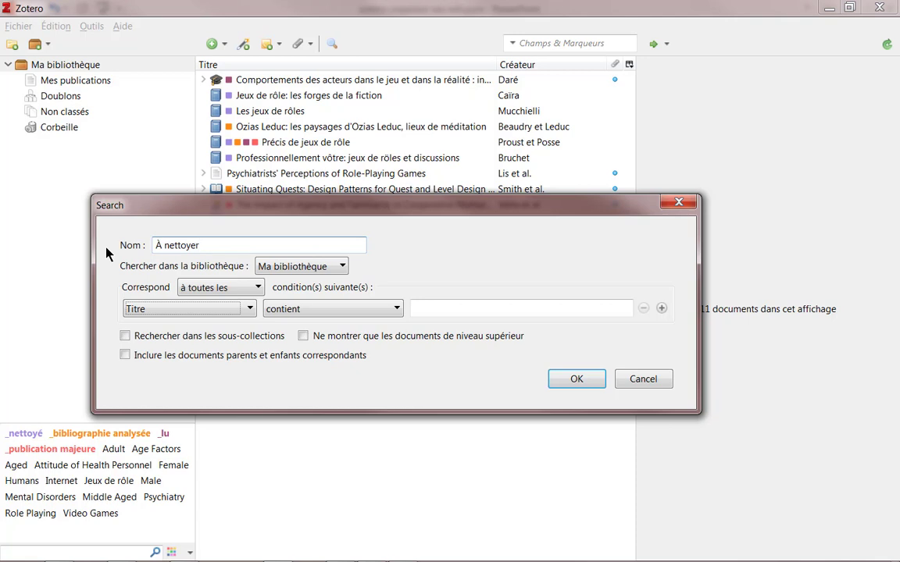
# Step: Set the search condition to "Marqueur" "ne contient pas" "_nettoyé"
pyautogui.click(243, 309)
pyautogui.click(188, 423)
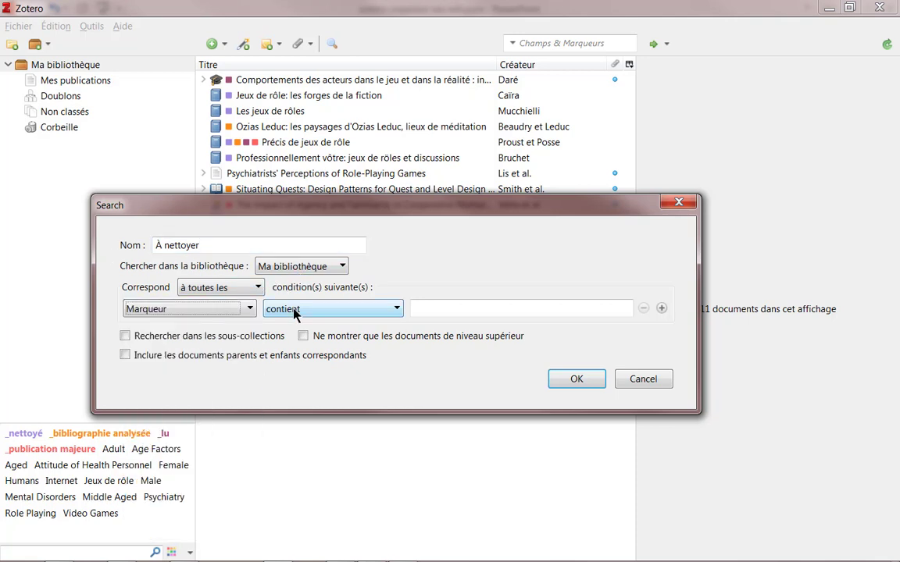
pyautogui.click(297, 309)
pyautogui.click(303, 376)
pyautogui.click(454, 309)
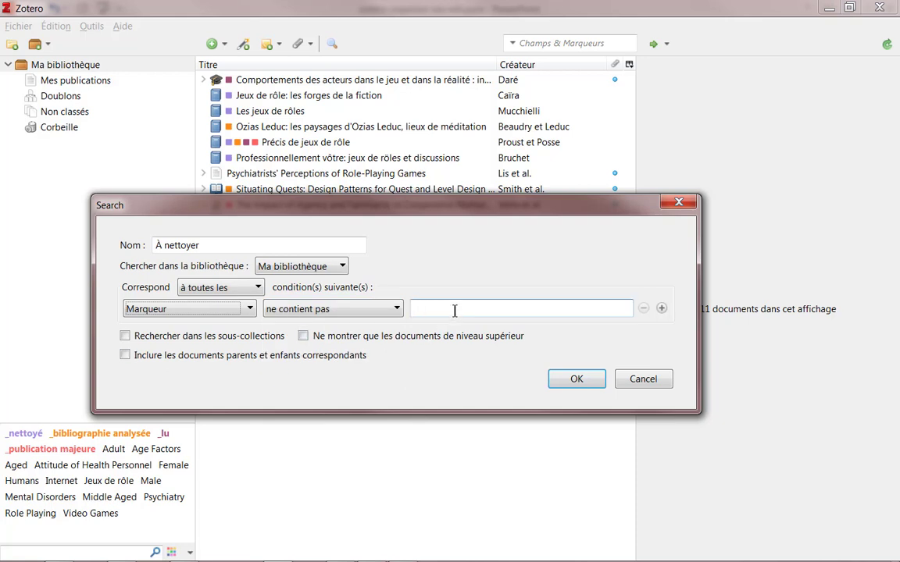
pyautogui.write('_nettoyé')
# Step: Include sub-collections, restrict the results to top-level documents, and save the "À nettoyer" search
pyautogui.click(208, 338)
pyautogui.click(337, 337)
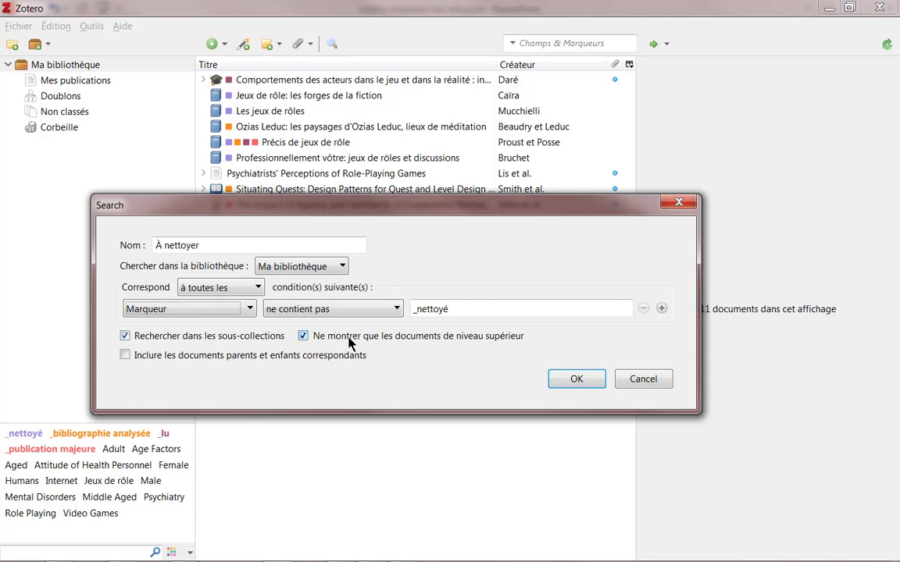
pyautogui.click(578, 380)
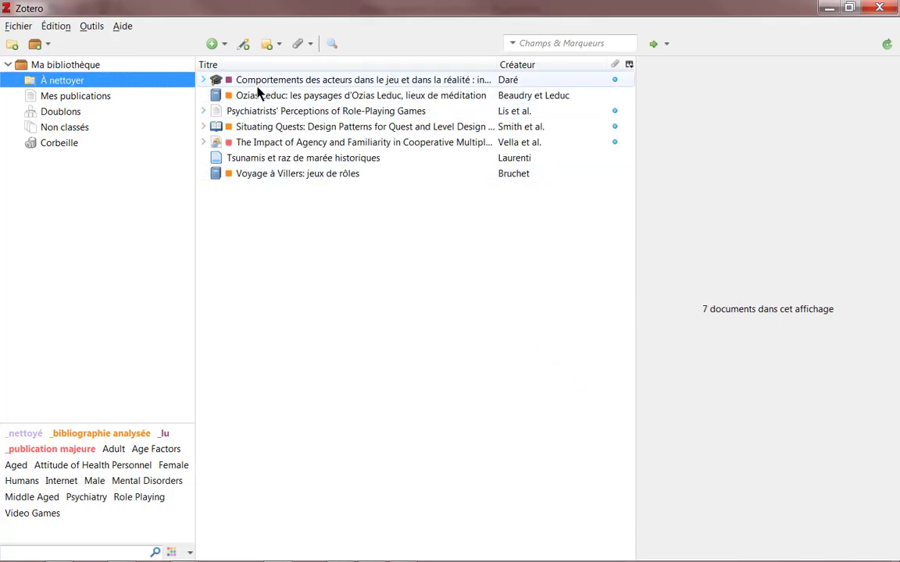
# Step: Set the Lieu of the thesis "Comportements des acteurs dans le jeu et dans la réalité" to "Paris"
pyautogui.click(259, 80)
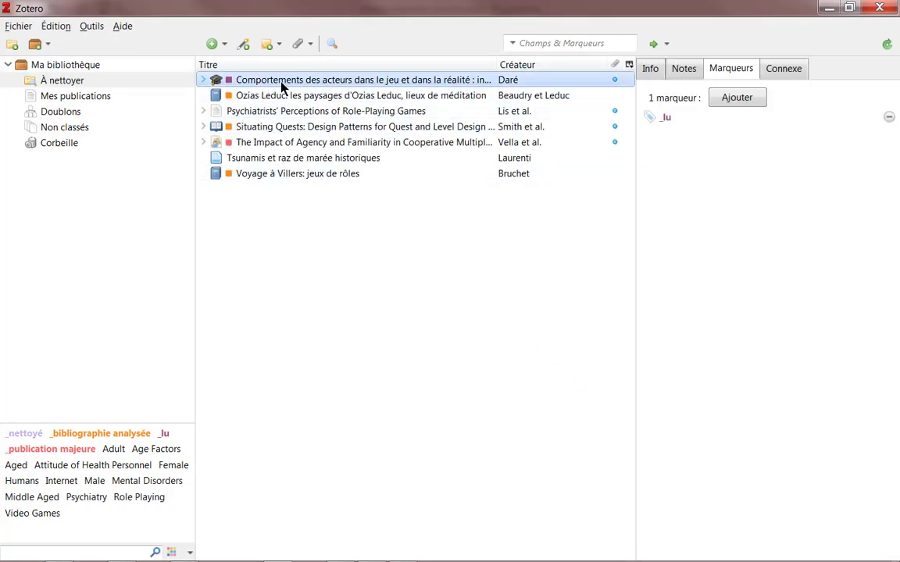
pyautogui.click(650, 68)
pyautogui.click(750, 234)
pyautogui.click(750, 234)
pyautogui.scroll(-10, 726, 297)
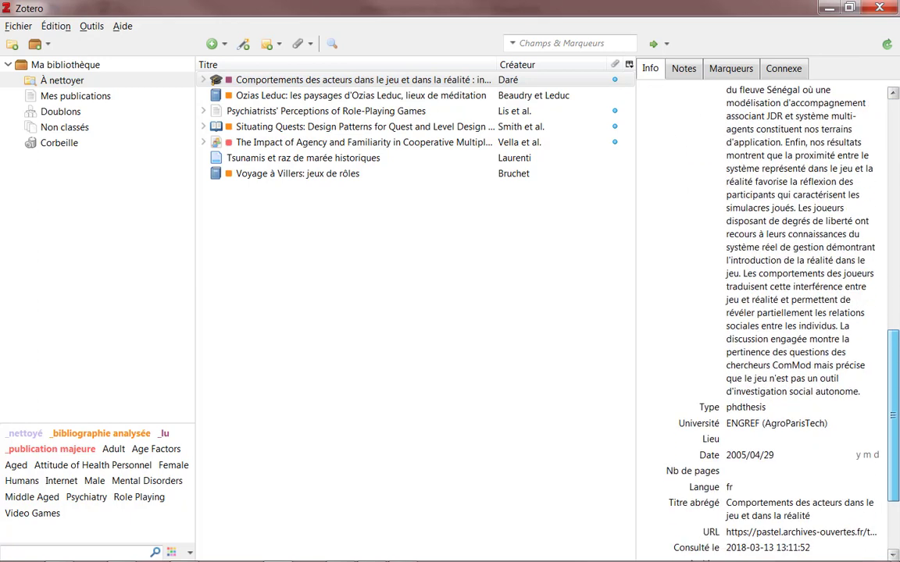
pyautogui.click(752, 241)
pyautogui.click(746, 318)
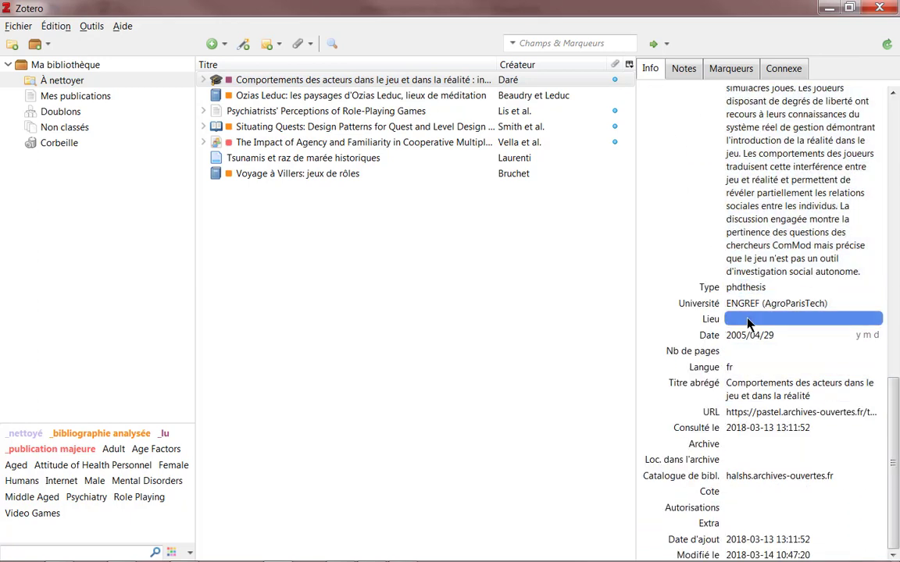
pyautogui.write('Paris')
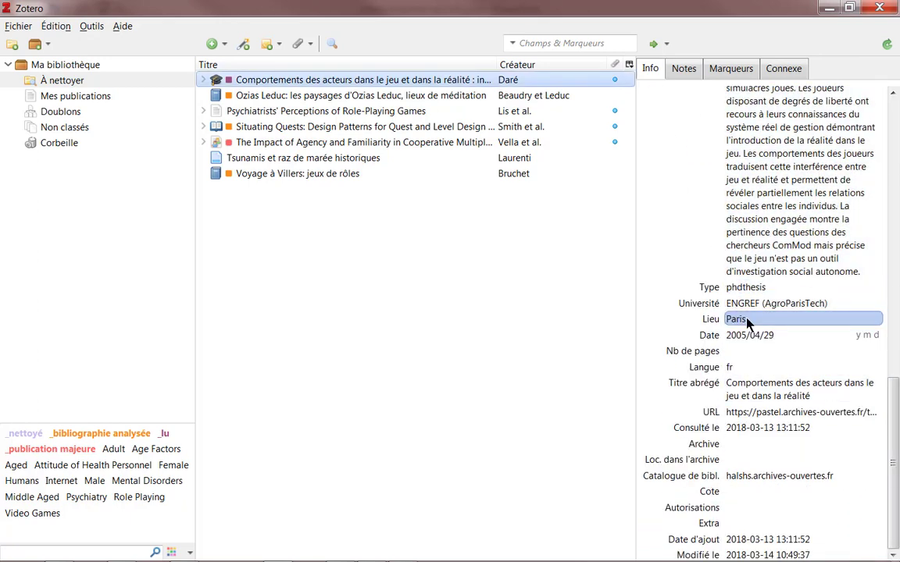
pyautogui.press('Return')
# Step: Tag the "À nettoyer" items from "Comportements des acteurs" through "The Impact of Agency and Familiarity" with "_nettoyé"
pyautogui.click(243, 81)
pyautogui.moveTo(242, 81); pyautogui.dragTo(25, 433)
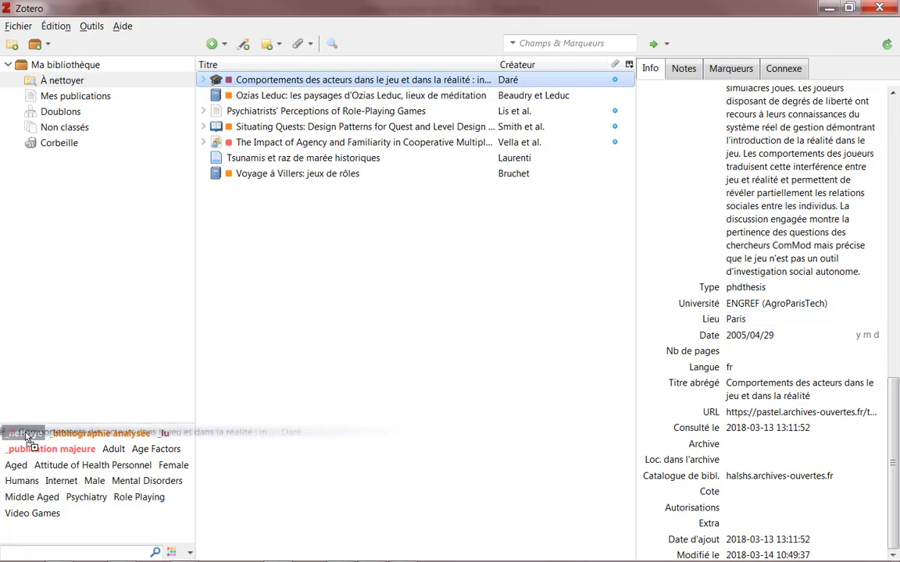
pyautogui.click(273, 81)
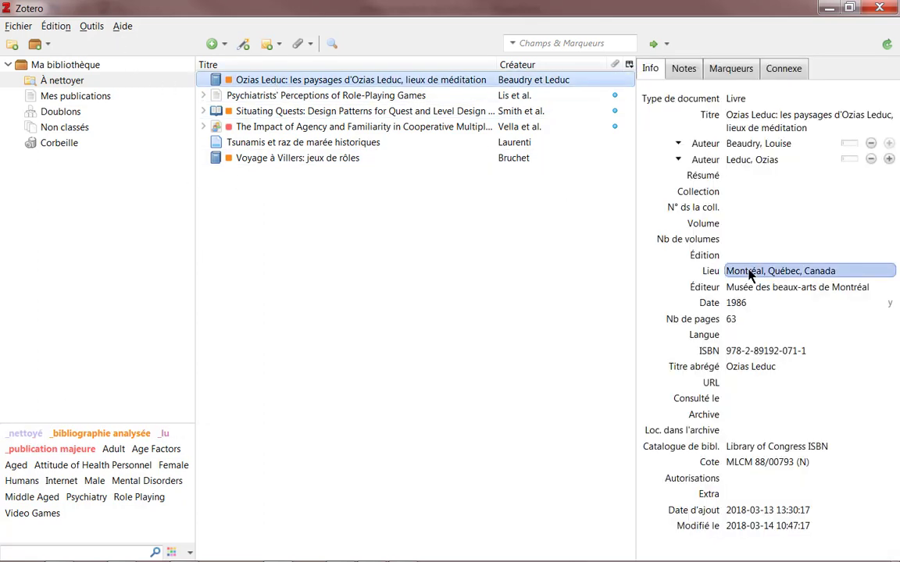
pyautogui.moveTo(312, 81); pyautogui.dragTo(26, 439)
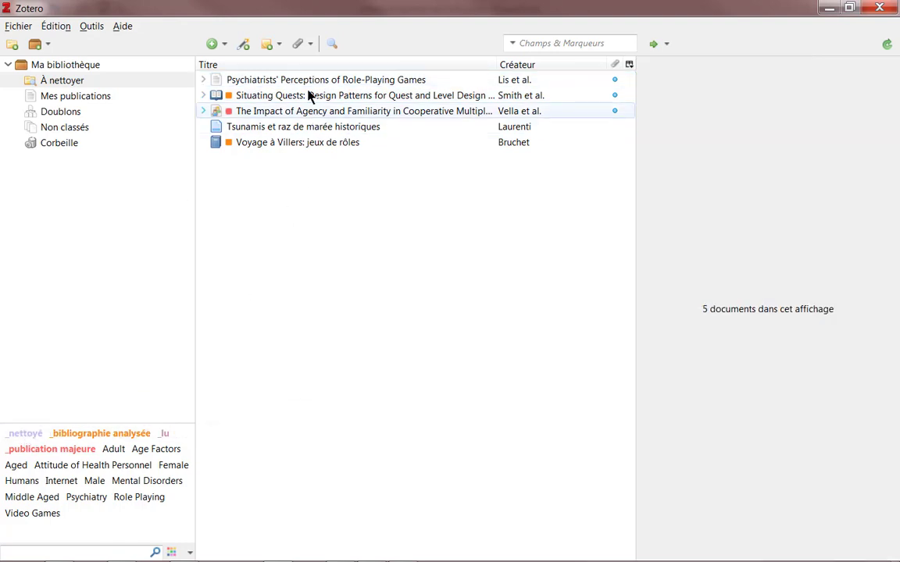
pyautogui.click(306, 84)
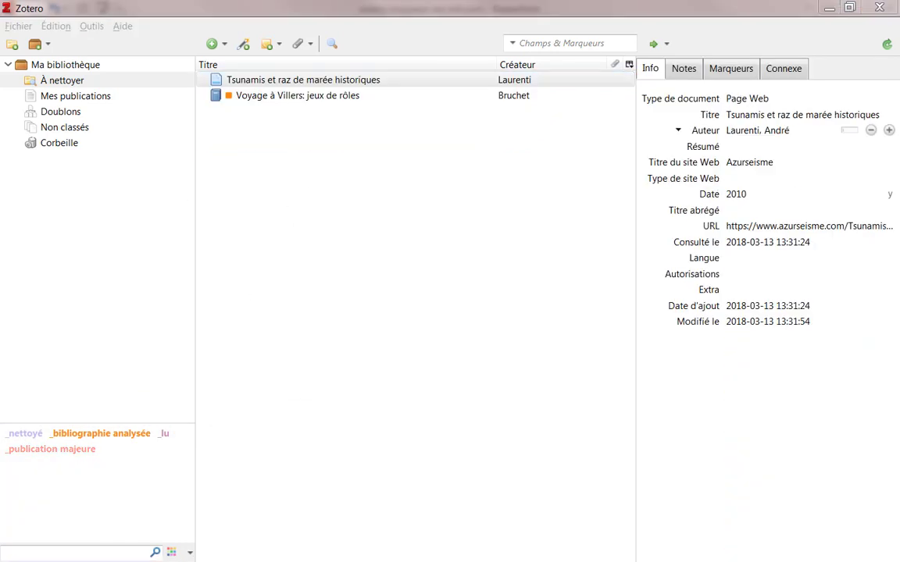
# Step: Start another saved search in Ma bibliothèque and name it "-15 jours"
pyautogui.rightClick(61, 66)
pyautogui.click(92, 109)
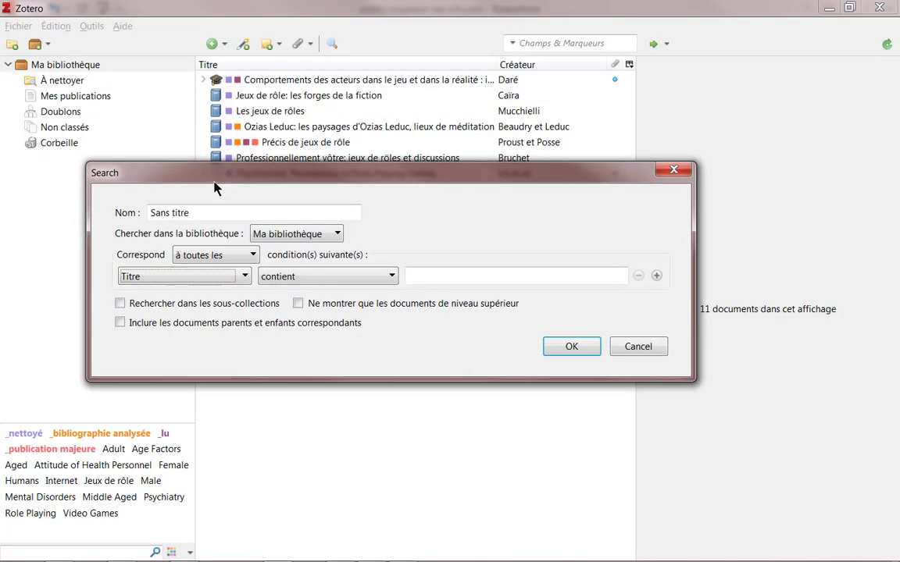
pyautogui.moveTo(192, 213); pyautogui.dragTo(72, 227)
pyautogui.press('BackSpace')
pyautogui.write('-')
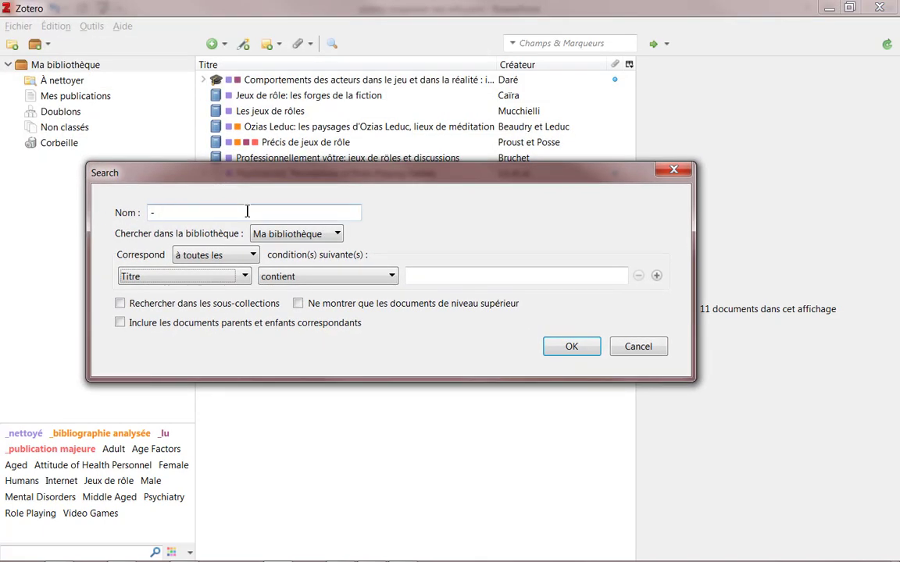
pyautogui.write('15 jaours')
pyautogui.press('BackSpace')
# Step: Set the first search condition to "Date de modification" "est dans les derniers" 15 jours
pyautogui.click(212, 277)
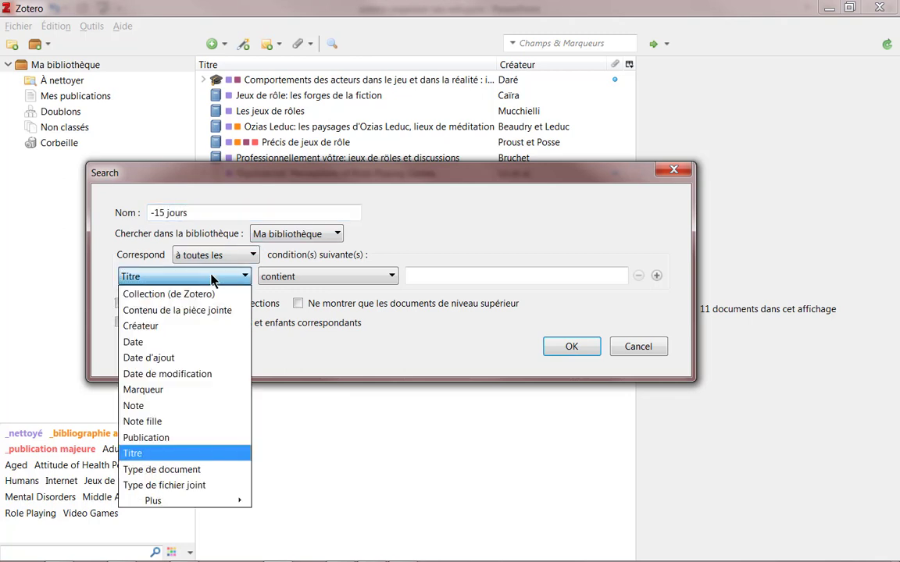
pyautogui.click(235, 375)
pyautogui.click(292, 277)
pyautogui.click(304, 358)
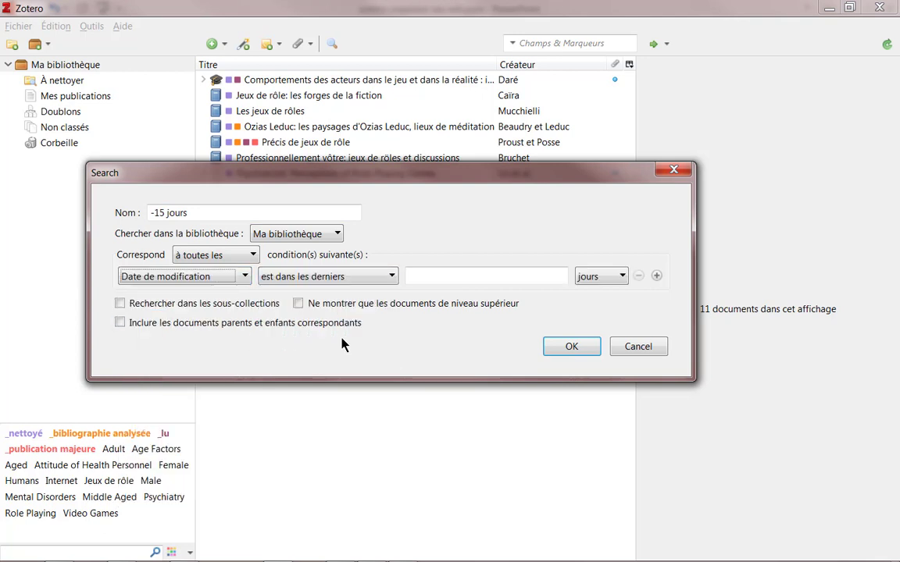
pyautogui.click(431, 278)
pyautogui.write('15')
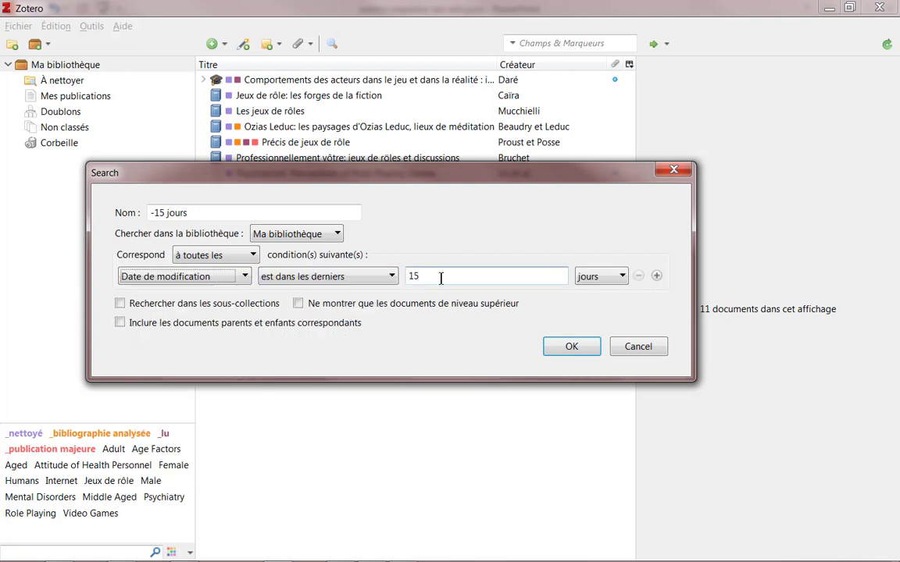
# Step: Match "au moins à une" condition and add a second one: "Date d'ajout" "est dans les derniers" 15 jours
pyautogui.click(205, 257)
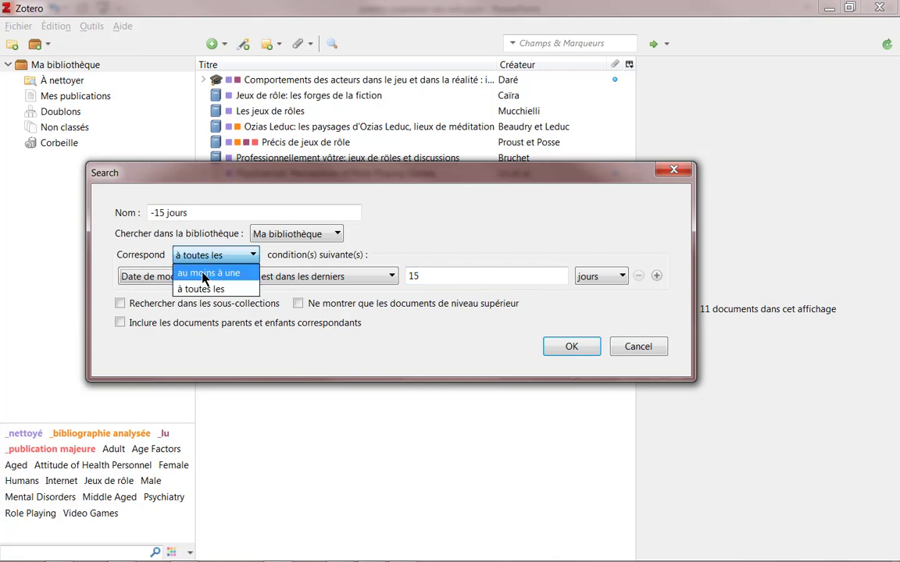
pyautogui.click(203, 275)
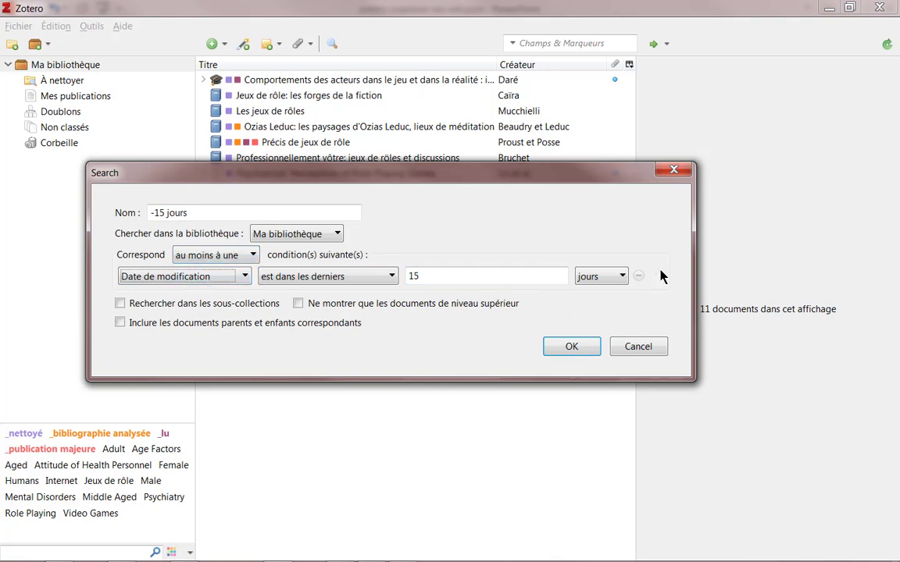
pyautogui.click(656, 275)
pyautogui.click(200, 298)
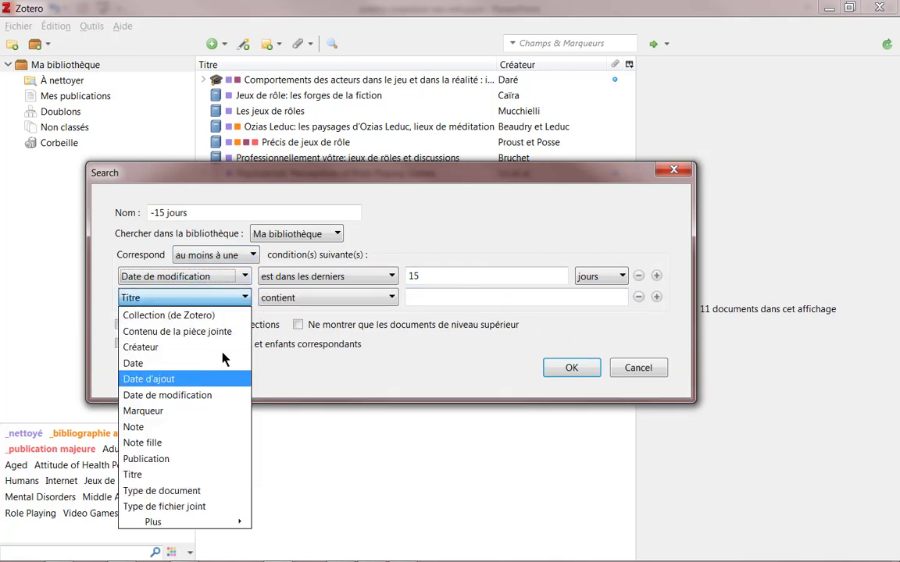
pyautogui.click(219, 379)
pyautogui.click(381, 297)
pyautogui.click(311, 387)
pyautogui.click(412, 298)
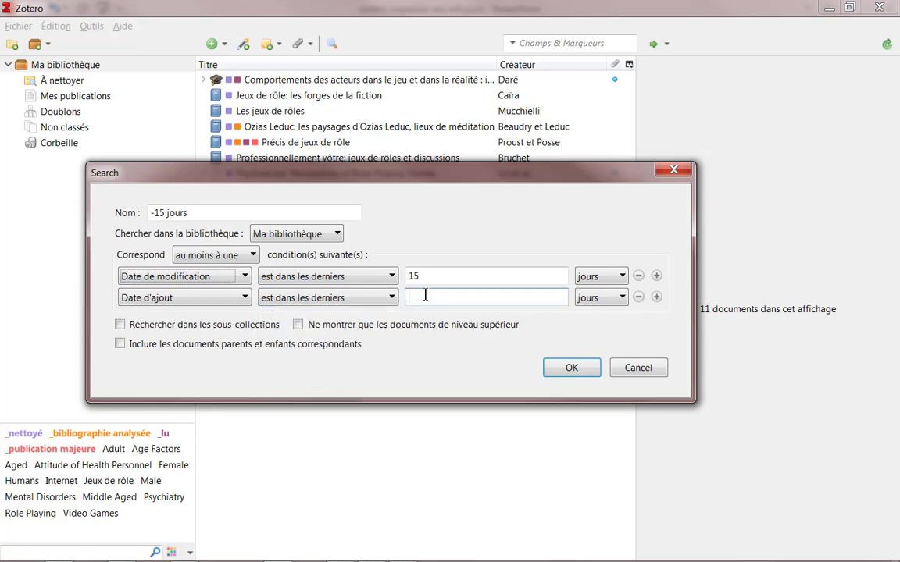
pyautogui.write('15')
# Step: Include sub-collections, limit results to top-level documents, and save the "-15 jours" search
pyautogui.click(243, 325)
pyautogui.click(298, 324)
pyautogui.click(566, 367)
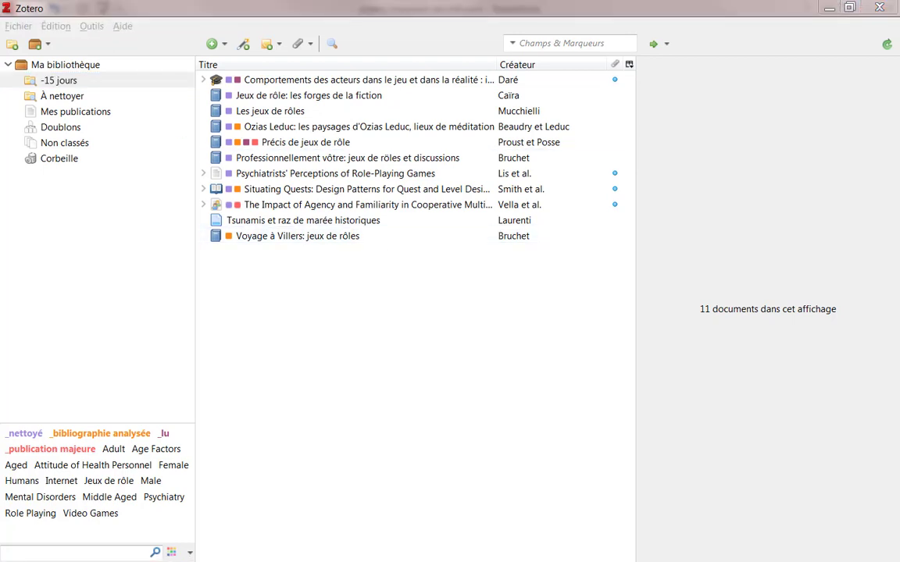
# Step: Add a child note to "Les jeux de rôles" with the lines "Emprunté à mon professeur", "Lu dans le train le 2018-01-20" and "Bon livre"
pyautogui.click(252, 113)
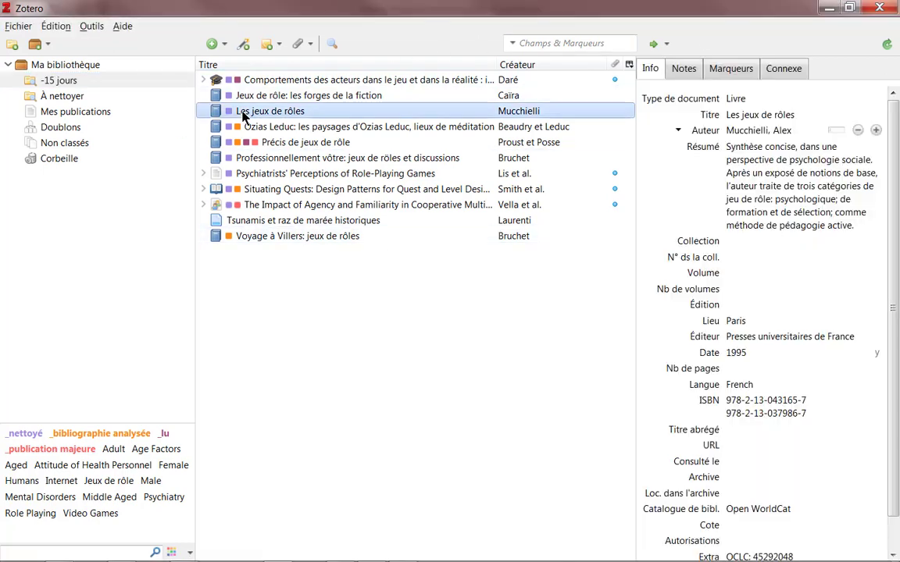
pyautogui.click(270, 44)
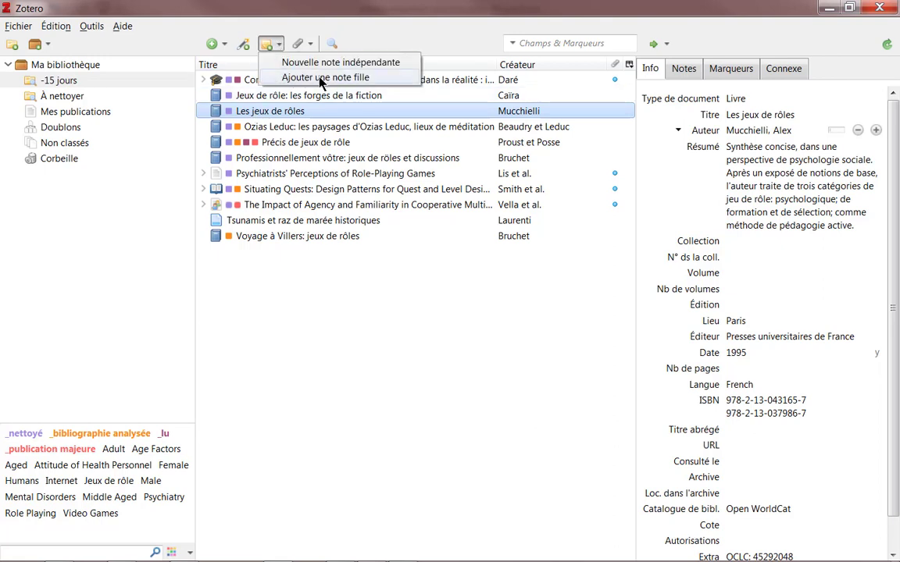
pyautogui.click(291, 78)
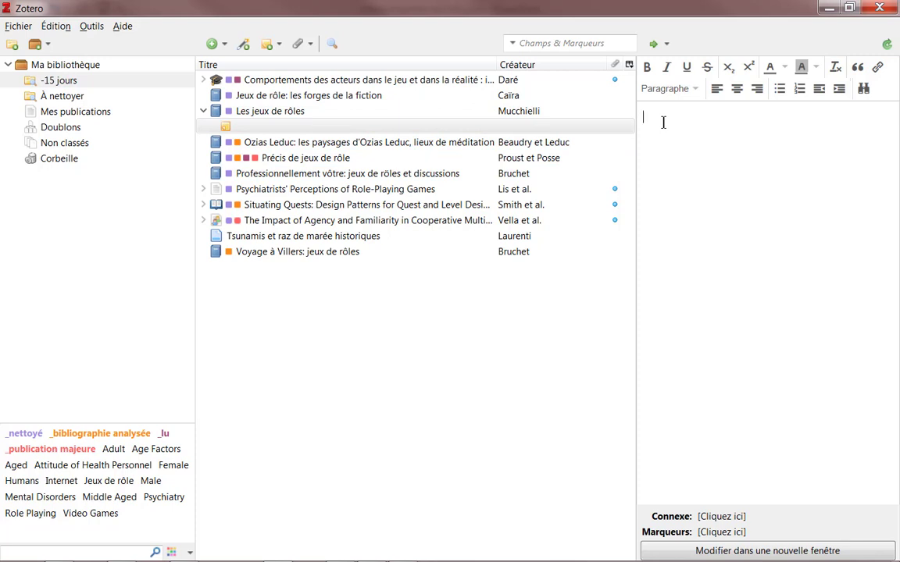
pyautogui.write('Emprunté à mon professeur Lu dans le train le 2018-01-20 Bon livre')
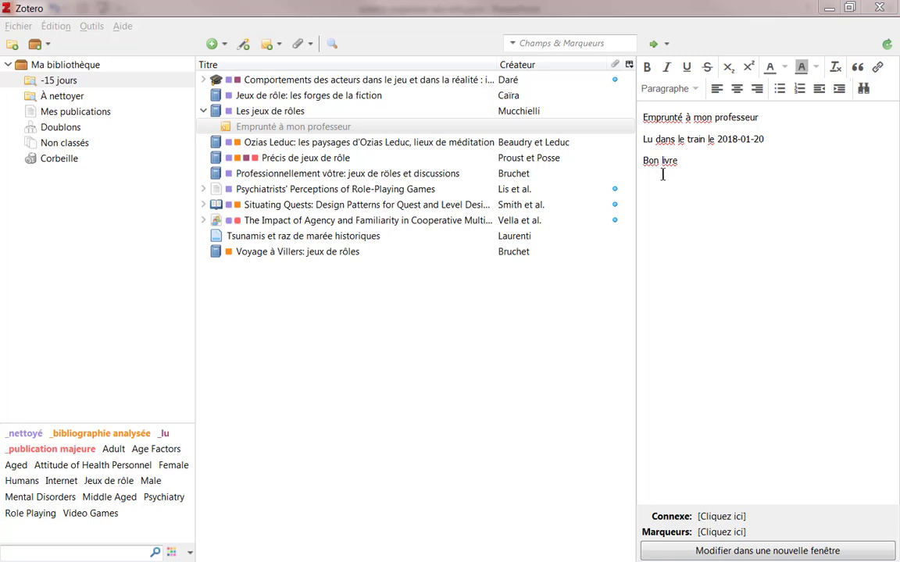
pyautogui.click(669, 214)
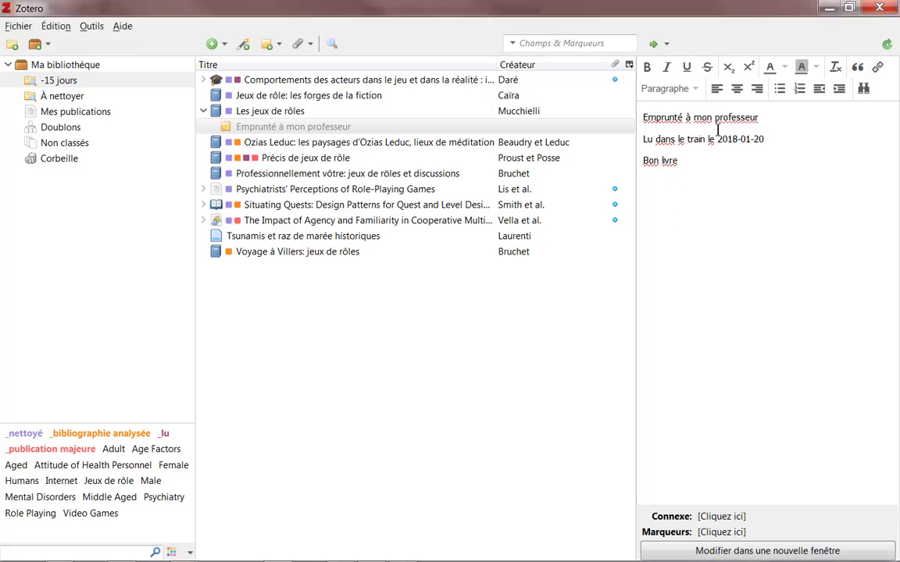
# Step: Examine the paragraph and heading styles available for the "Bon livre" line of the note
pyautogui.click(343, 127)
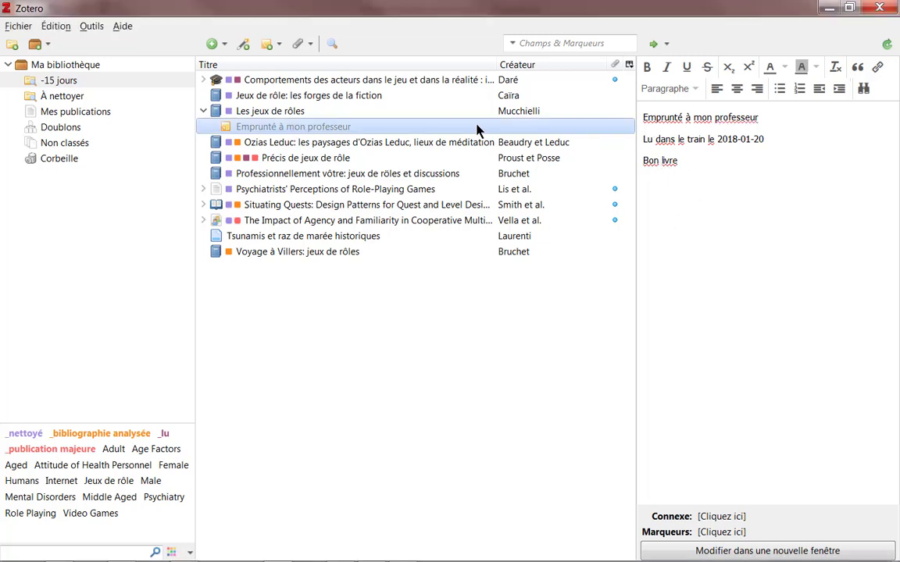
pyautogui.click(676, 178)
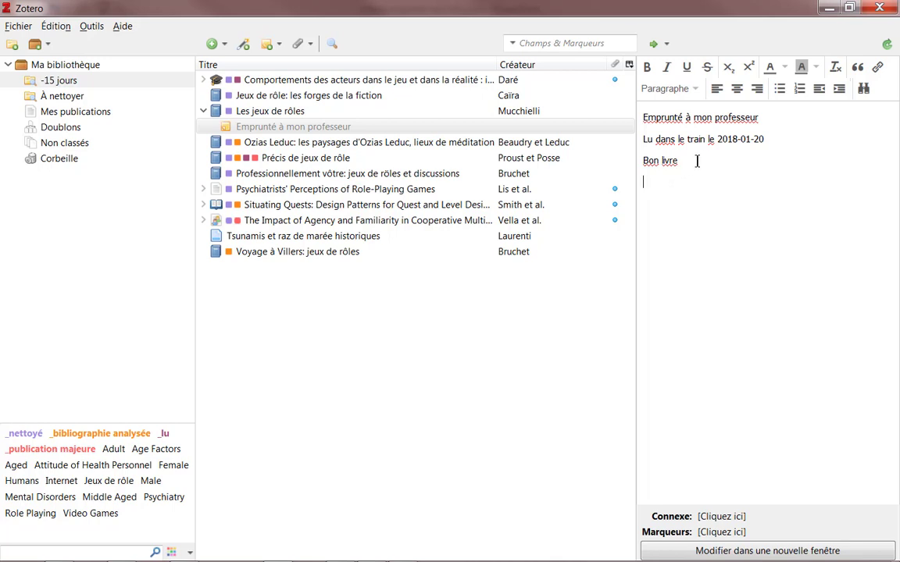
pyautogui.tripleClick(676, 160)
pyautogui.click(693, 89)
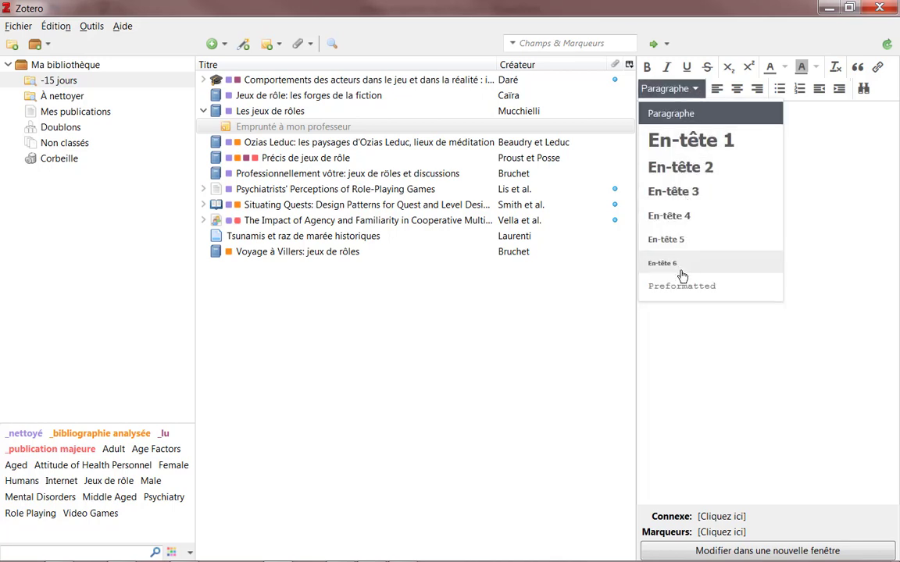
pyautogui.click(694, 89)
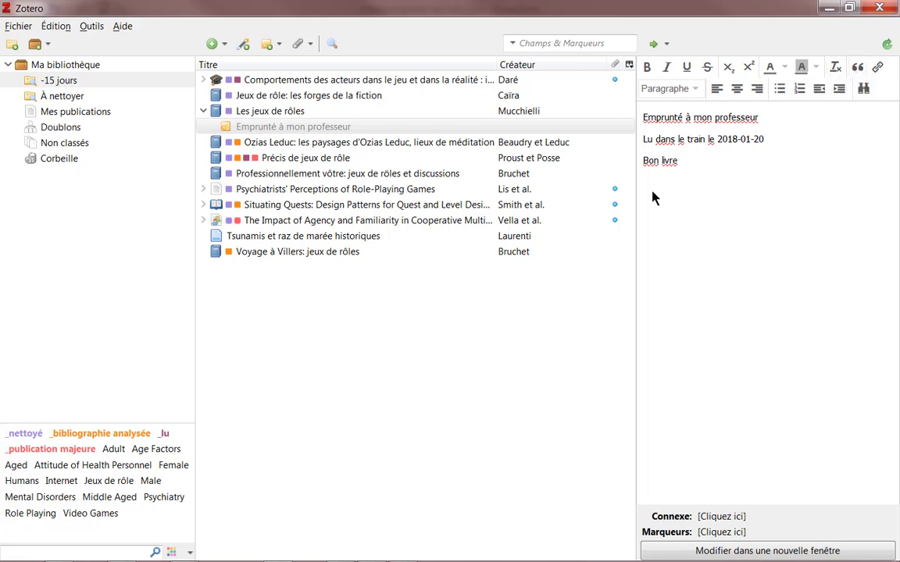
# Step: Add a second child note to "Les jeux de rôles" containing "p.12" and the quoted "Lorem ipsum dolor sit amet" passage
pyautogui.click(274, 45)
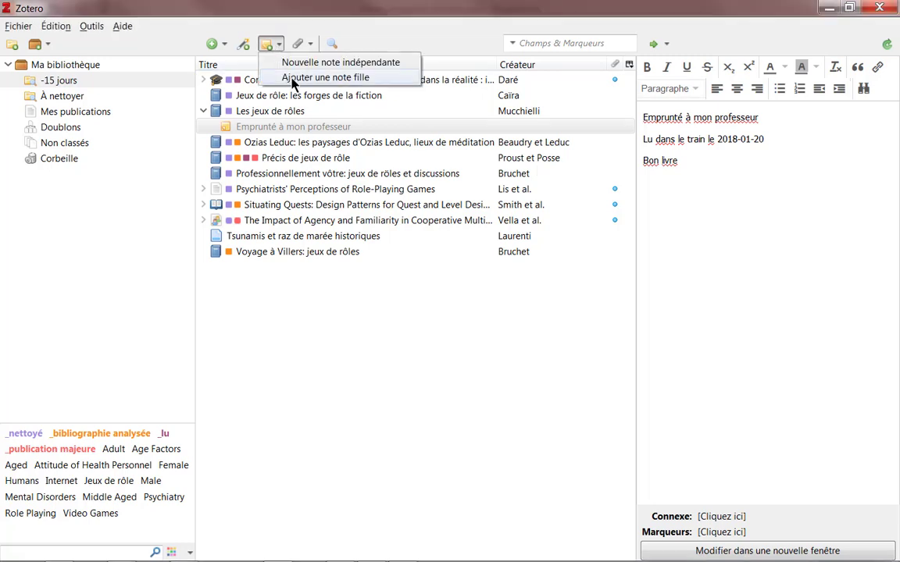
pyautogui.click(324, 78)
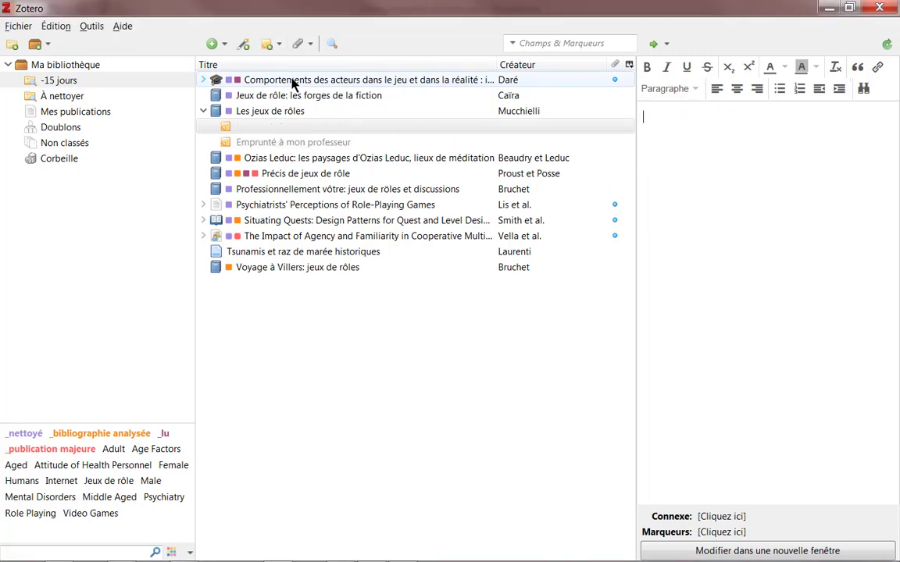
pyautogui.write('p.12 "')
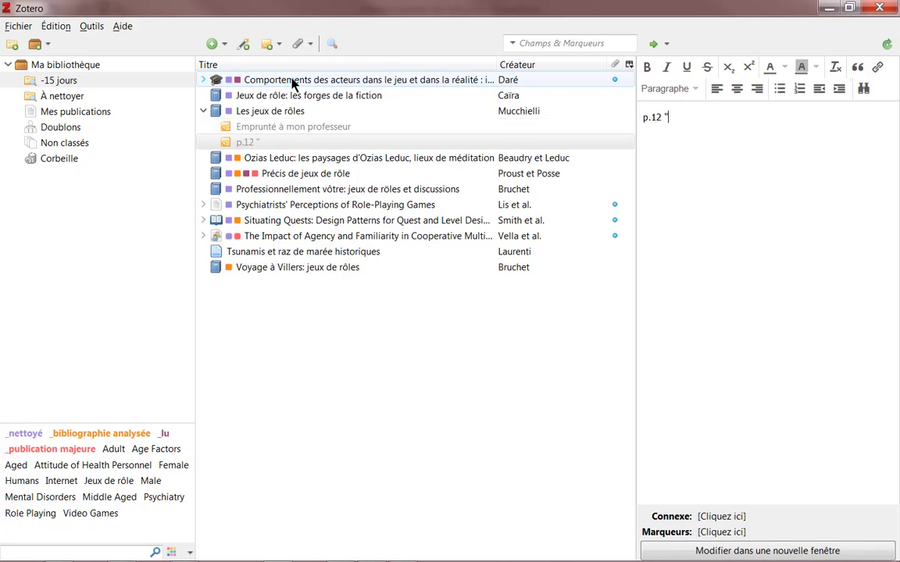
pyautogui.write('Lorem ipsum dolor sit amet, consectetur adipiscing elit. Aenean tempor, erat eget facilisis tristique, est lorem pellentesque ipsum, quis suscipit nunc purus ac purus. "')
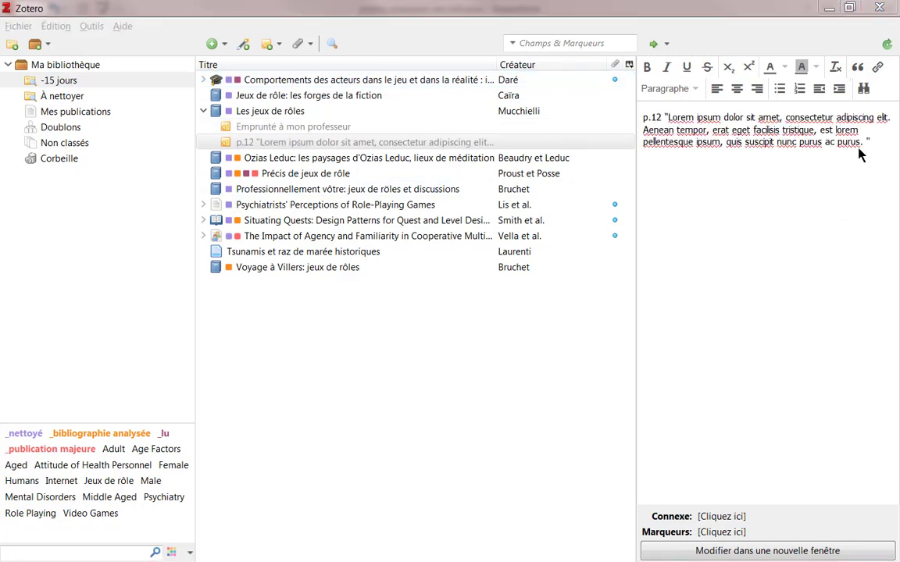
# Step: Below the quoted passage in the p.12 note, add a personal comment line starting with "moi:" followed by placeholder text
pyautogui.write('moi')
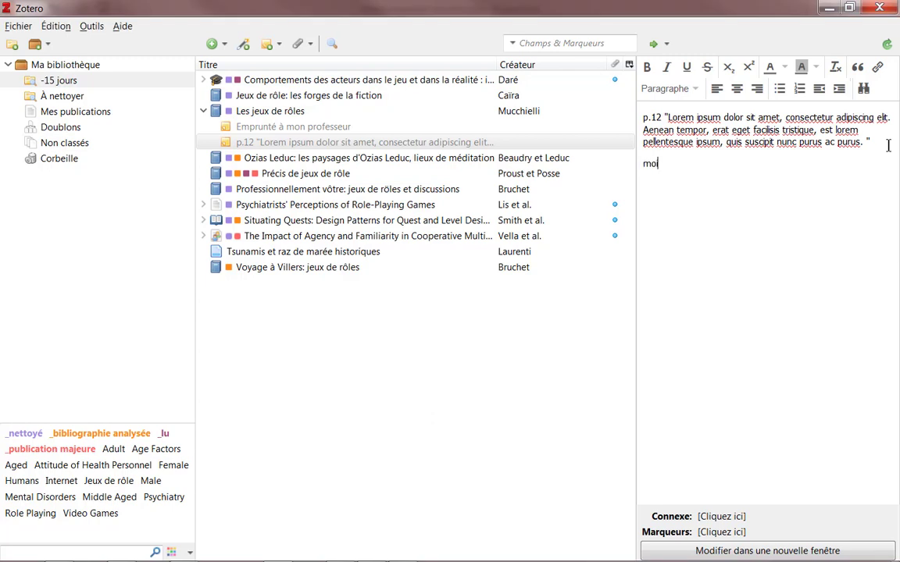
pyautogui.write(': sdlflfsdjfl lsdkjflfj lfj kl lj l')
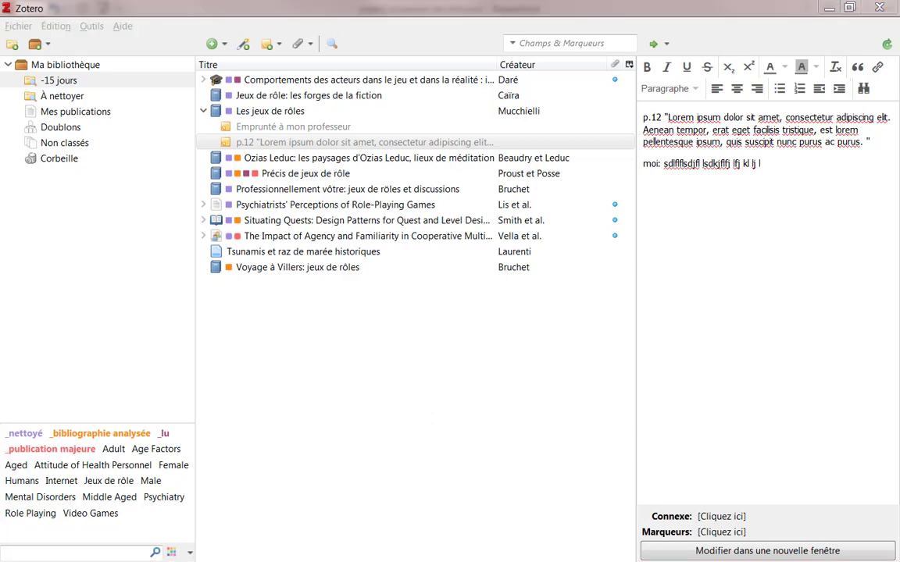
# Step: Add a third child note to "Les jeux de rôles" containing "p.87" and the quoted "tiam scelerisque vel lacus a imperdiet" passage
pyautogui.click(265, 111)
pyautogui.click(278, 48)
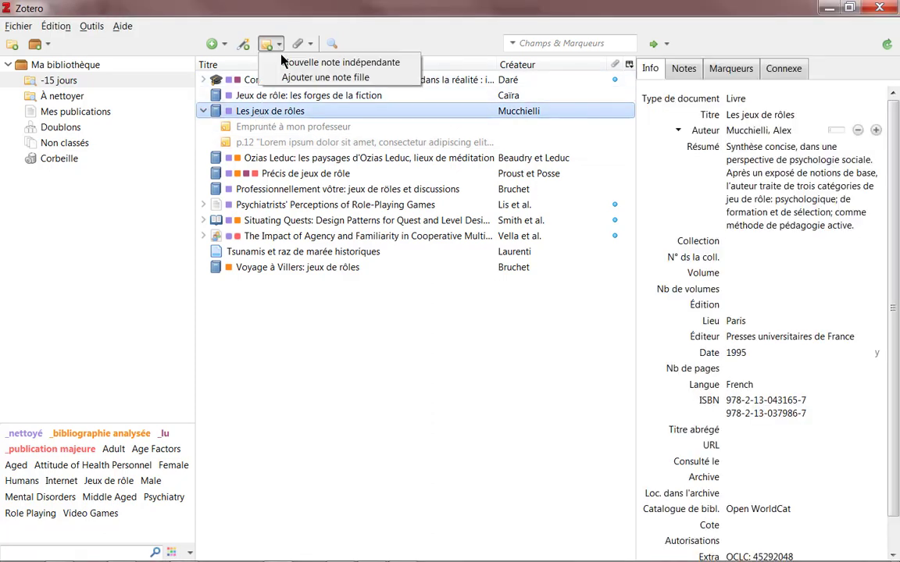
pyautogui.click(295, 77)
pyautogui.write('p.87')
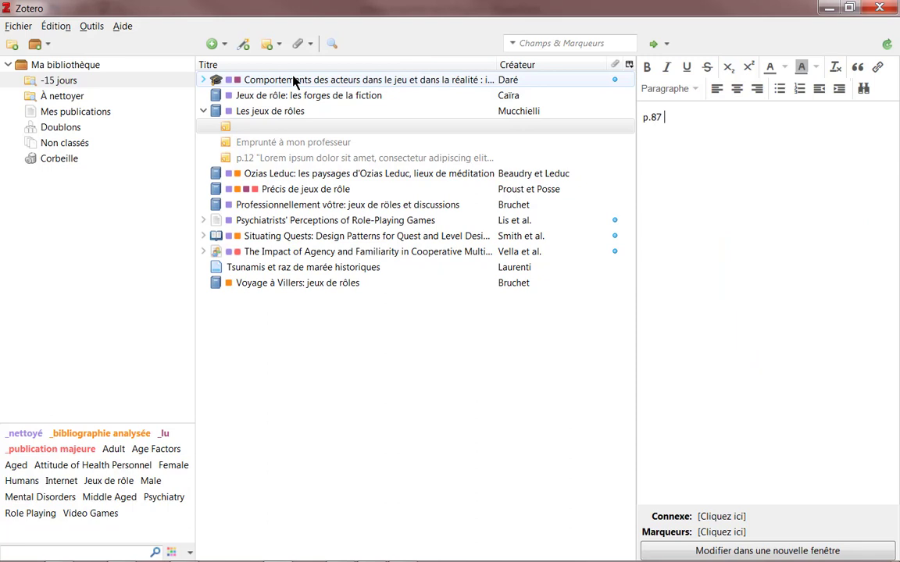
pyautogui.write(' "')
pyautogui.write('tiam scelerisque vel lacus a imperdiet. Maecenas rhoncus eu augue sed lacinia. In efficitur augue ut ante feugiat convallis at in massa. Sed id rhoncus mi. Phasellus sed magna non ipsum iaculis tincidunt sed rutrum sapien. Donec nec dapibus nibh, imperdiet mattis sapien. Aenean at lorem quis mi laoreet tempus. Aliquam sit amet ipsum sit amet ex venenatis dapibus. Cras quis neque turpis. Nullam tempor nec nibh nec pellentesque."')
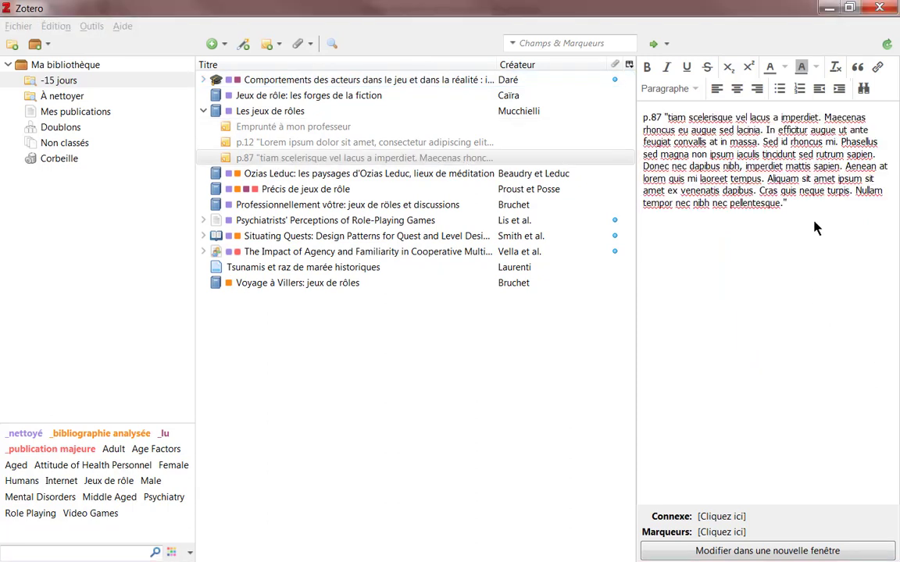
# Step: Add a personal comment line below the p.87 quotation, reading "moi :" followed by placeholder text
pyautogui.write('moi ')
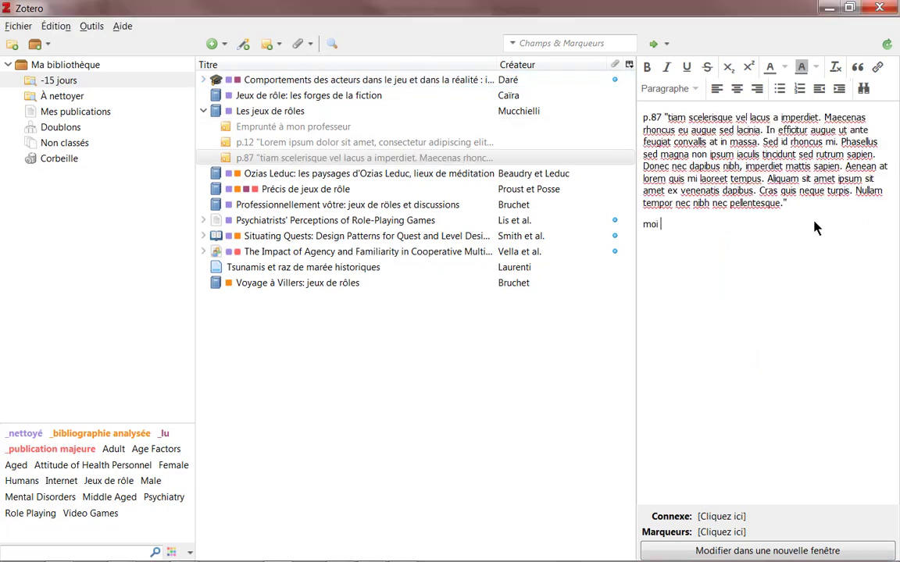
pyautogui.write(': das,fsdlfff lkfj l flsfj ldfj ld')
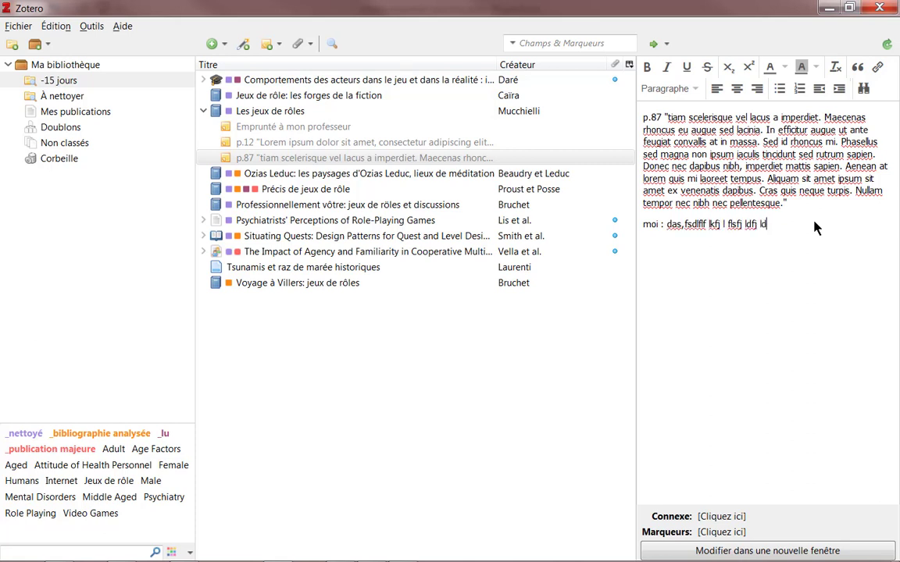
pyautogui.write('fj')
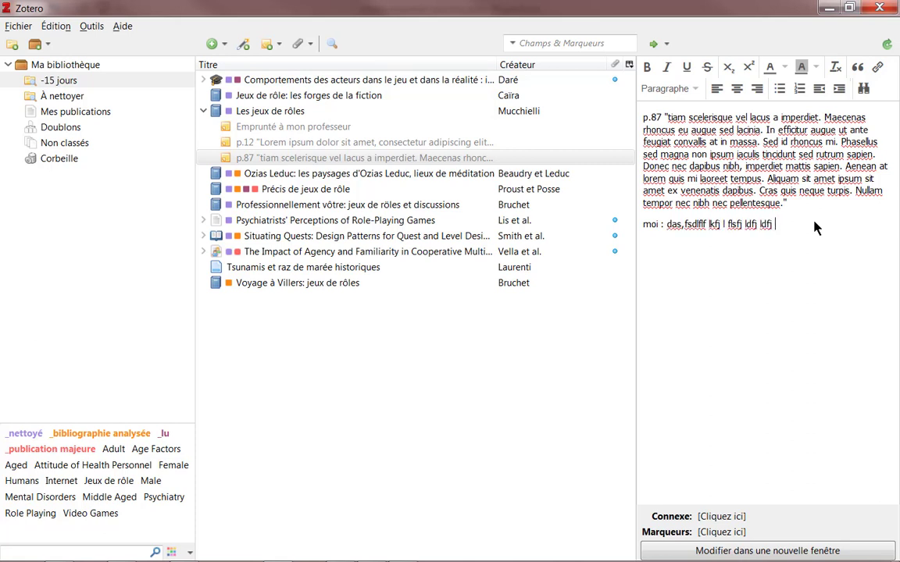
# Step: Review the p.12 and p.87 child notes of "Les jeux de rôles" in turn
pyautogui.click(275, 143)
pyautogui.click(292, 153)
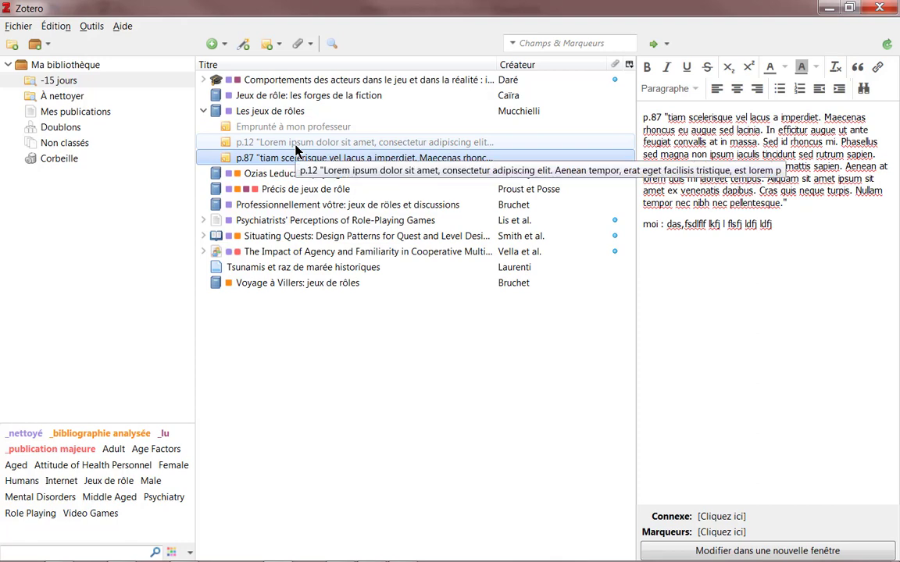
pyautogui.click(296, 146)
pyautogui.click(297, 155)
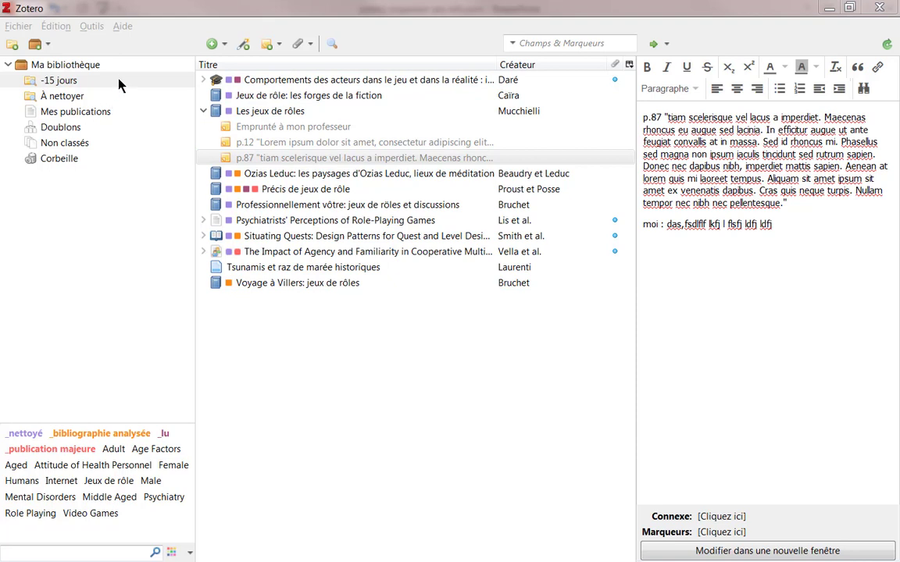
# Step: Examine the scope options of the library's quick search without changing the current one
pyautogui.click(512, 43)
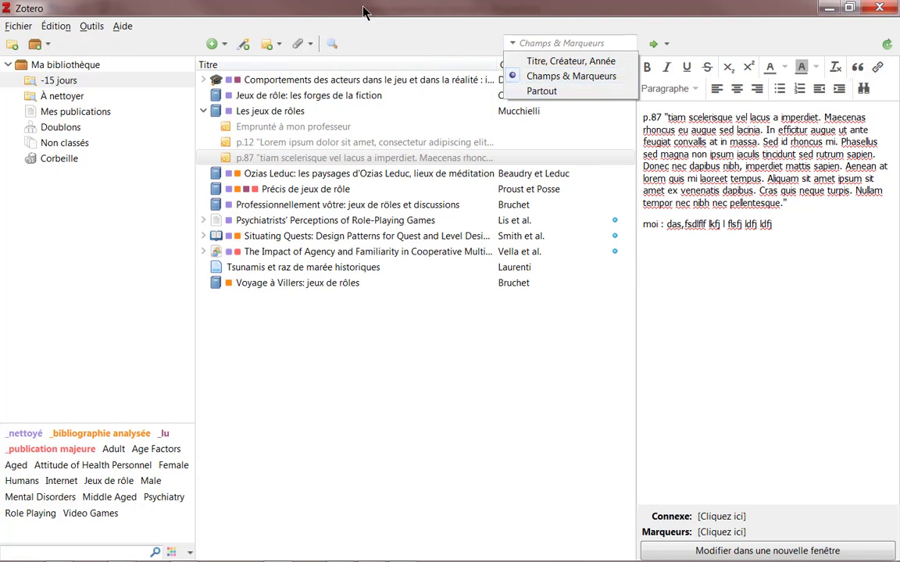
pyautogui.click(331, 9)
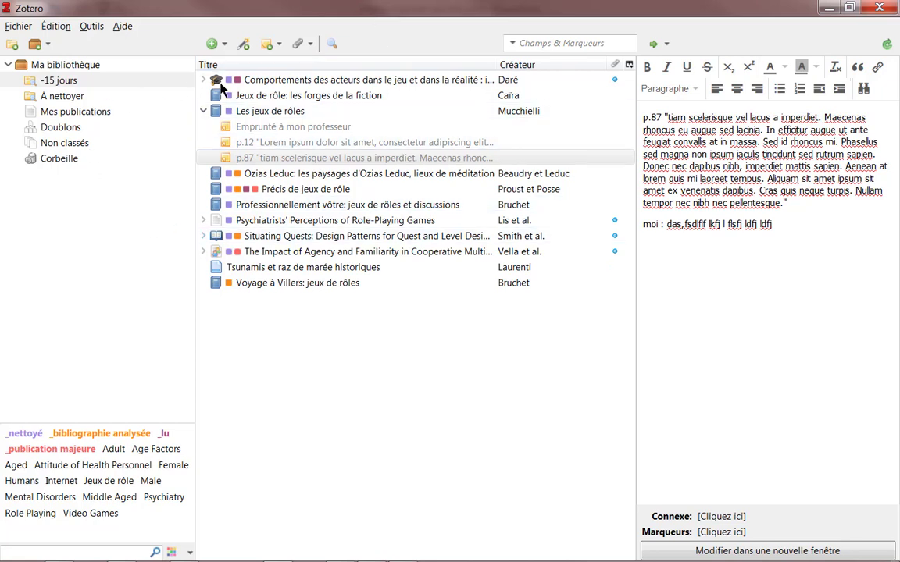